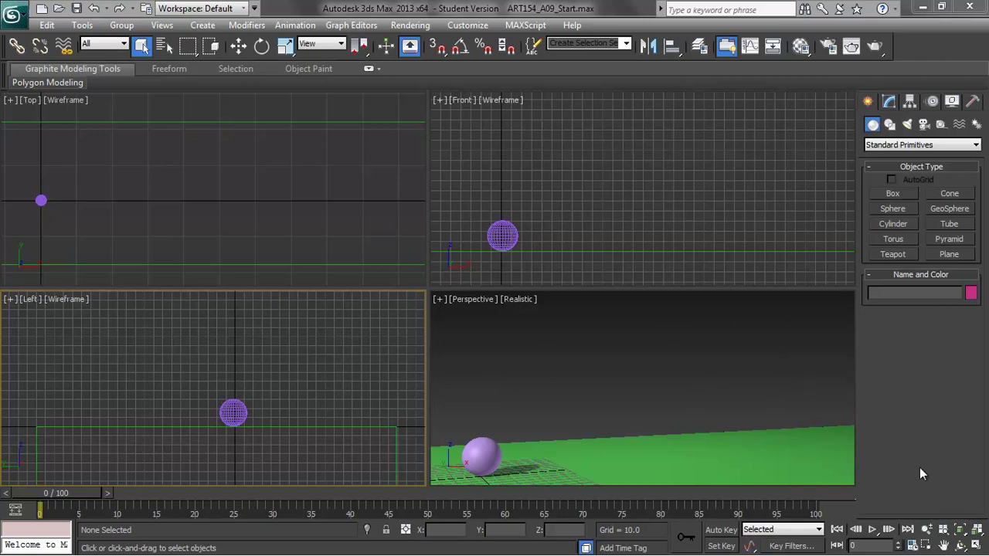
- Configure the animation timing to use a custom frame rate of 15 FPS
{"action": "left_click", "coordinate": [913, 547]}
{"action": "left_click_drag", "start_coordinate": [468, 116], "coordinate": [213, 119]}
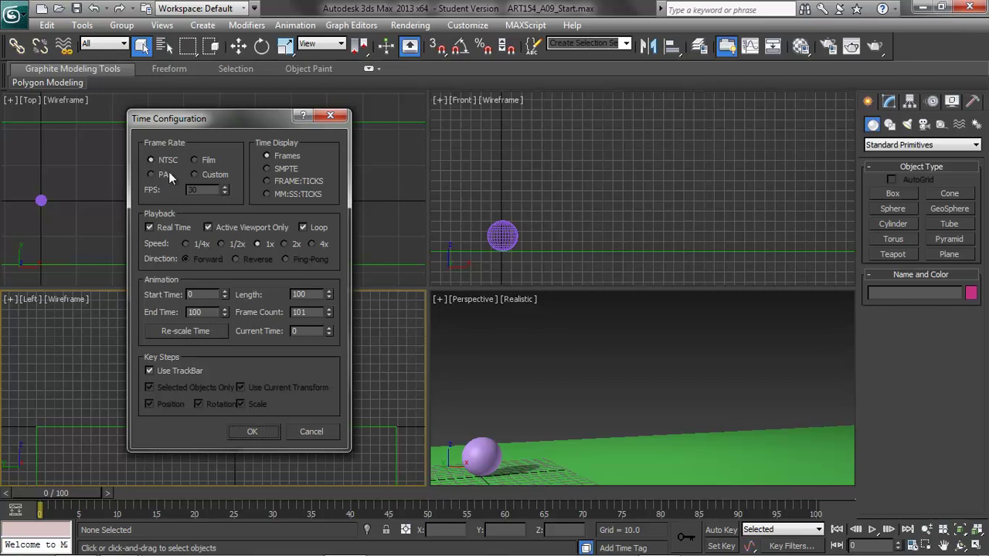
{"action": "left_click", "coordinate": [194, 159]}
{"action": "left_click", "coordinate": [151, 175]}
{"action": "left_click", "coordinate": [194, 160]}
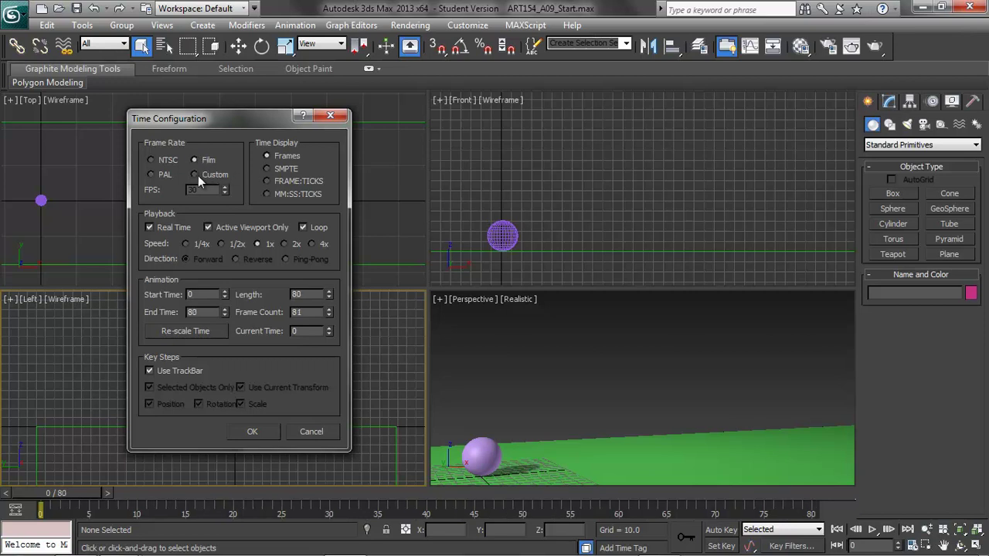
{"action": "left_click", "coordinate": [194, 174]}
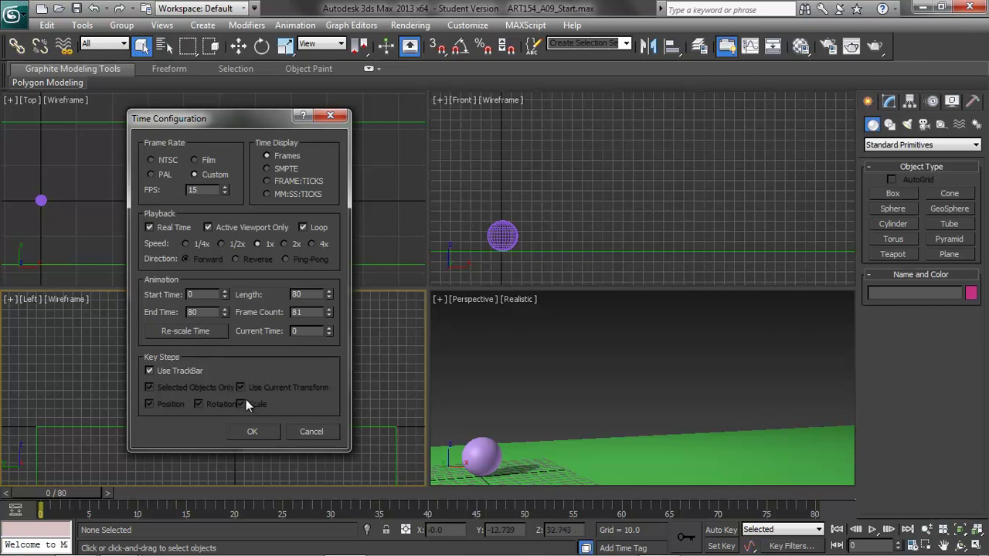
{"action": "left_click", "coordinate": [252, 432]}
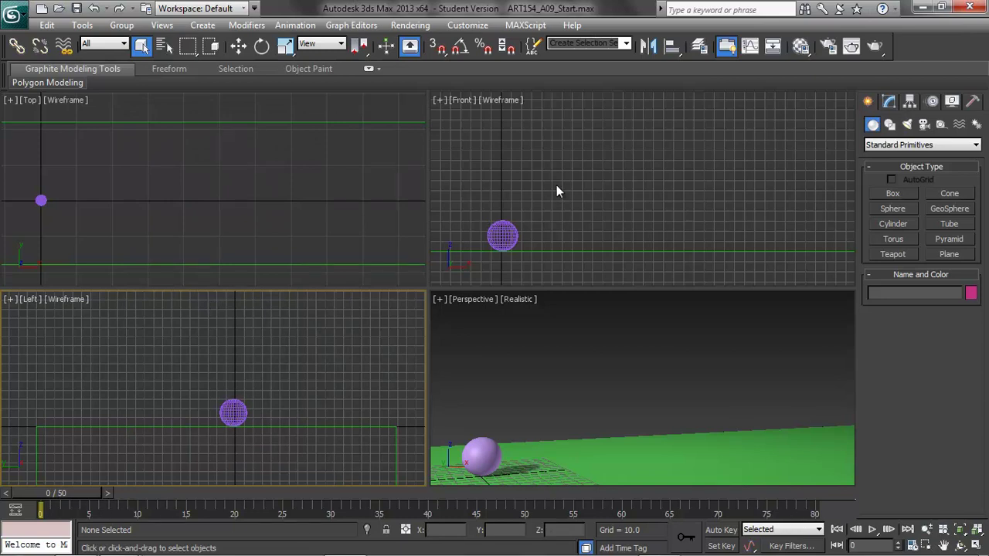
- With Auto Key on, raise the ball to a Z height of about 123 at frame 10 in the Front view
{"action": "left_click", "coordinate": [503, 236]}
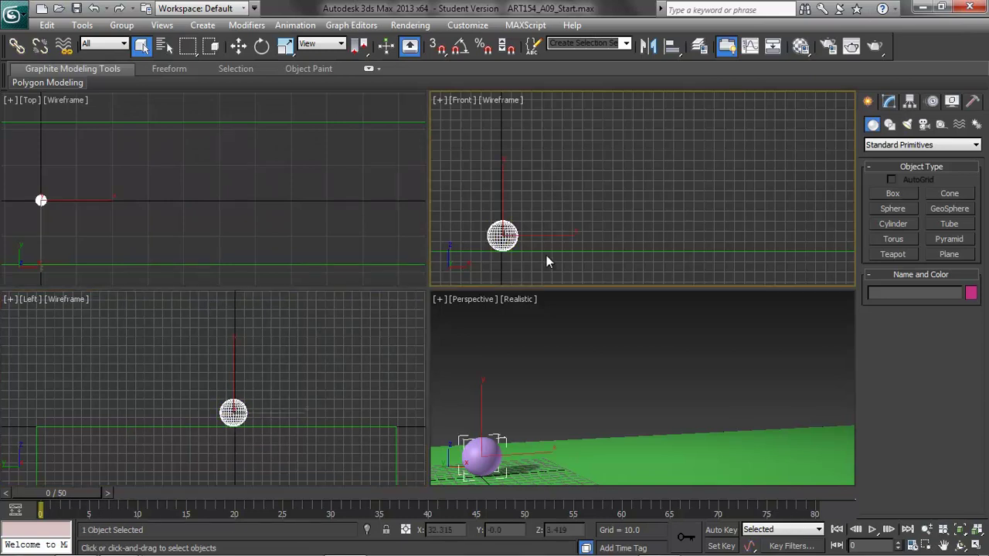
{"action": "left_click", "coordinate": [239, 47]}
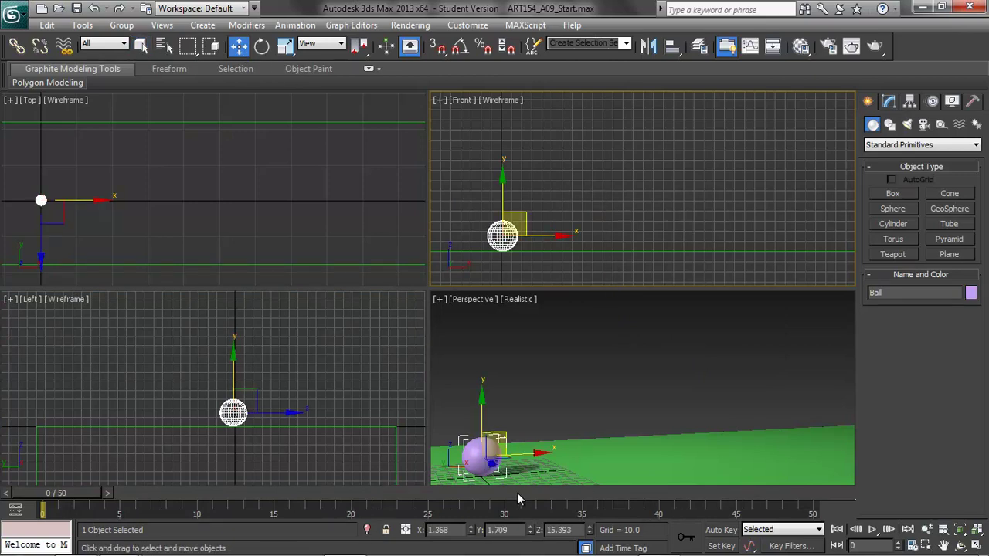
{"action": "left_click", "coordinate": [720, 530]}
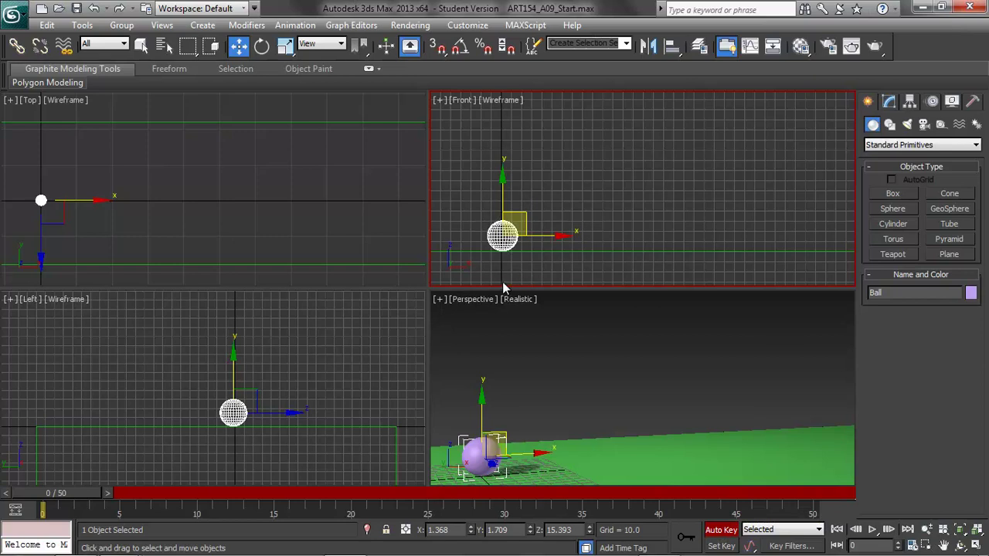
{"action": "left_click_drag", "start_coordinate": [80, 491], "coordinate": [228, 496]}
{"action": "left_click_drag", "start_coordinate": [503, 181], "coordinate": [497, 75]}
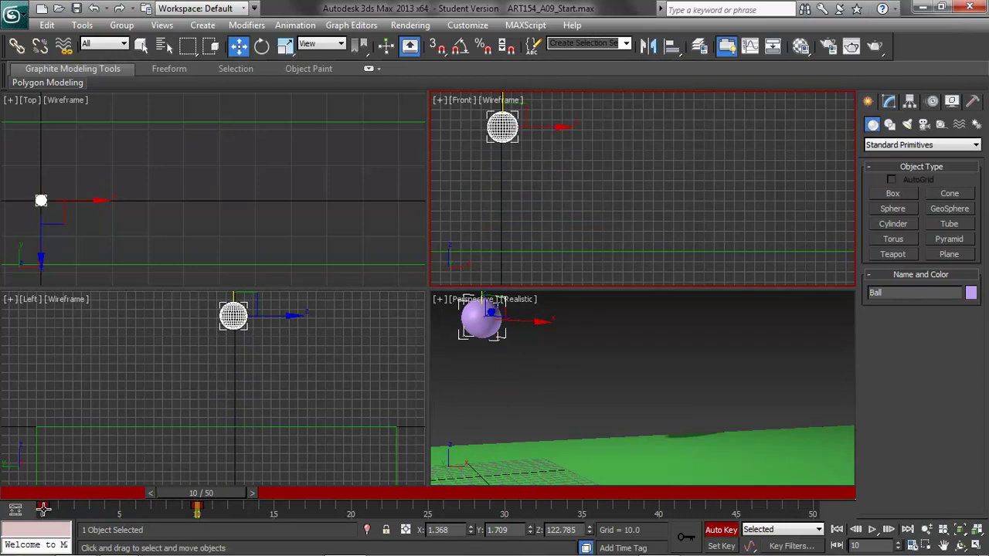
{"action": "mouse_move", "coordinate": [218, 493]}
{"action": "left_mouse_down"}
{"action": "mouse_move", "coordinate": [62, 502]}
{"action": "mouse_move", "coordinate": [224, 504]}
{"action": "left_mouse_up"}
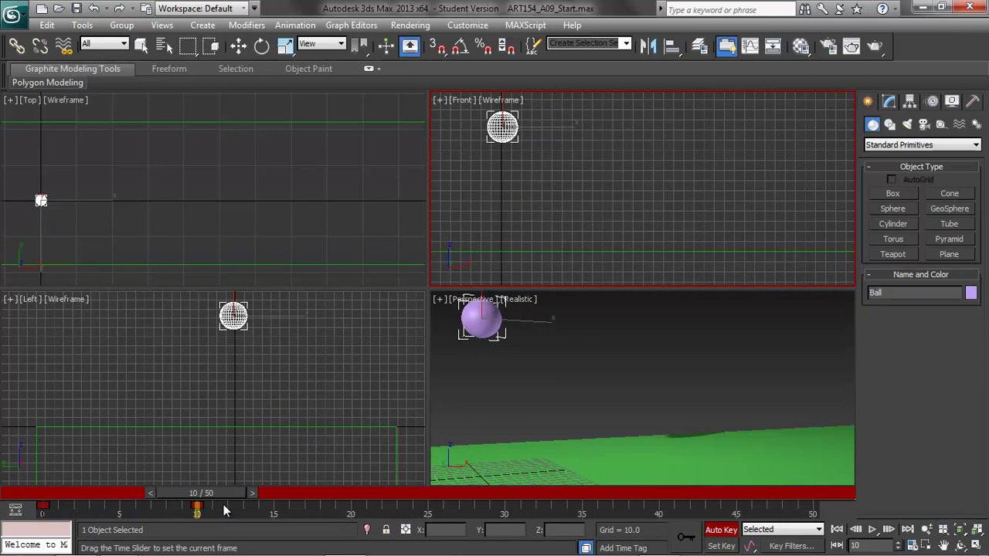
{"action": "key", "text": "w"}
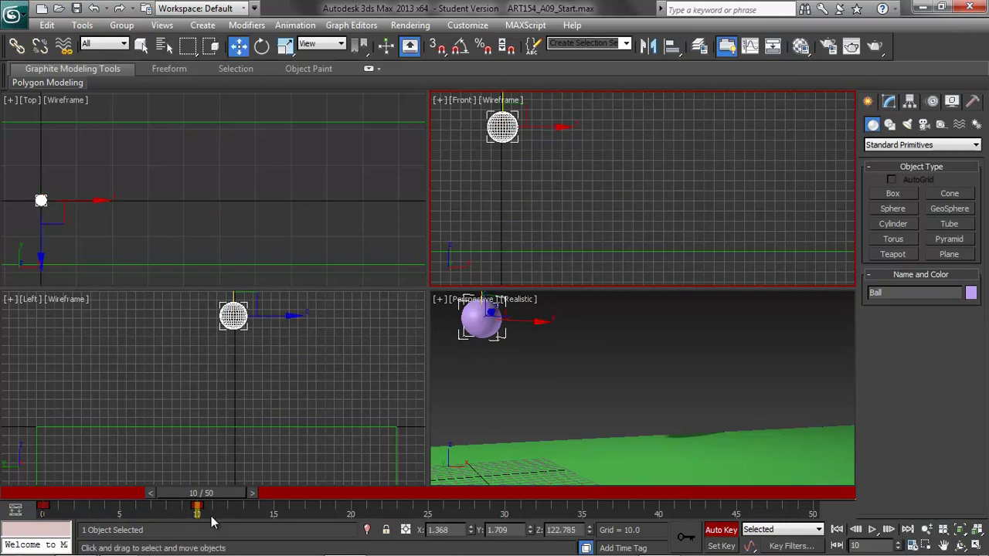
- Copy the ball's keys at frames 0 and 10 to frames 20 and 30
{"action": "left_click_drag", "start_coordinate": [231, 491], "coordinate": [380, 501]}
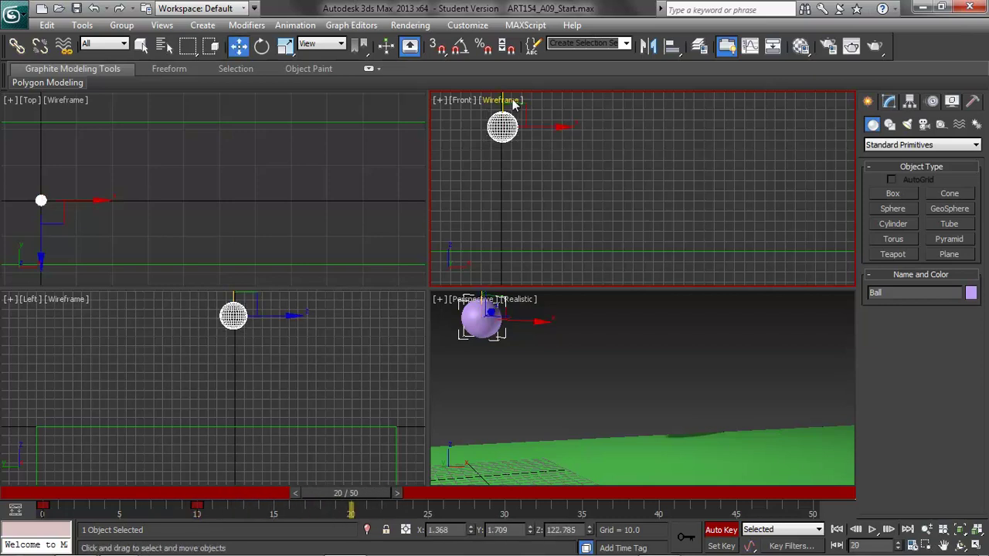
{"action": "left_click_drag", "start_coordinate": [218, 507], "coordinate": [39, 517]}
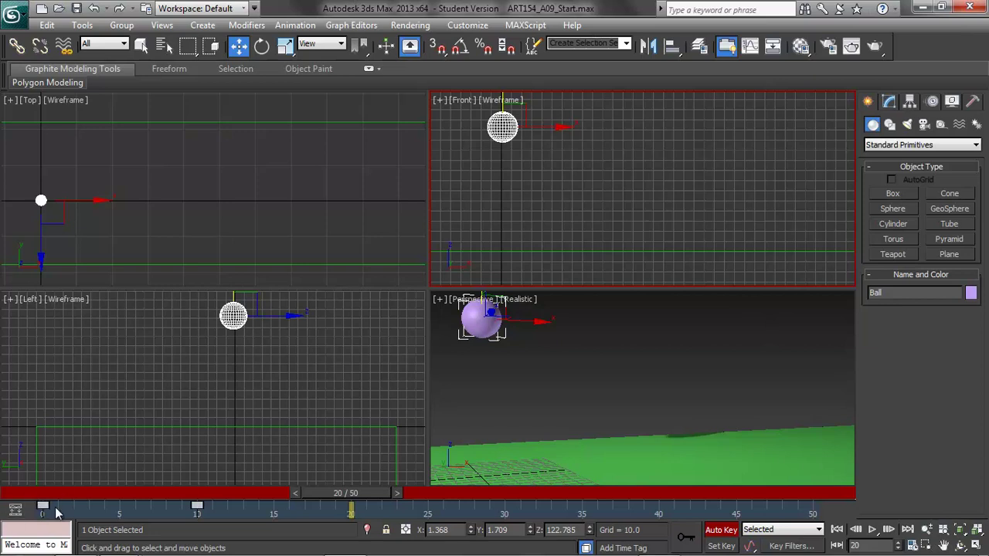
{"action": "left_click_drag", "start_coordinate": [42, 506], "coordinate": [502, 531], "text": "shift"}
{"action": "key", "text": "w"}
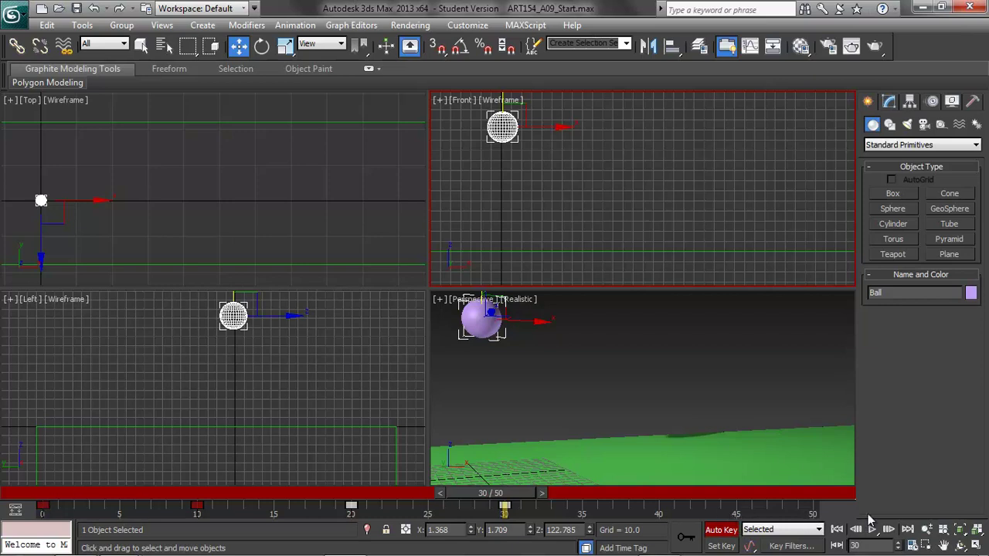
- Set the animation's end time to 60 in the time configuration
{"action": "left_click", "coordinate": [913, 545]}
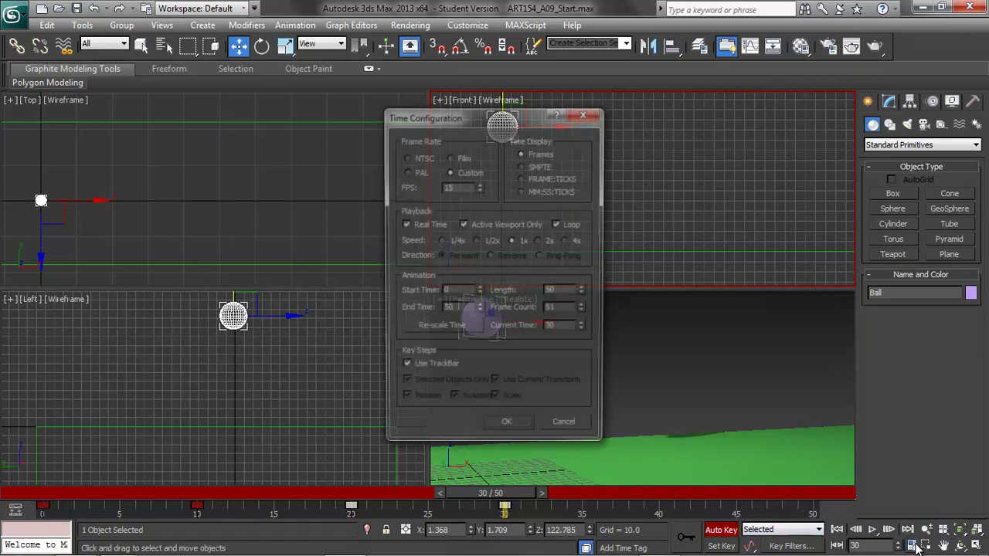
{"action": "double_click", "coordinate": [460, 309]}
{"action": "type", "text": "60"}
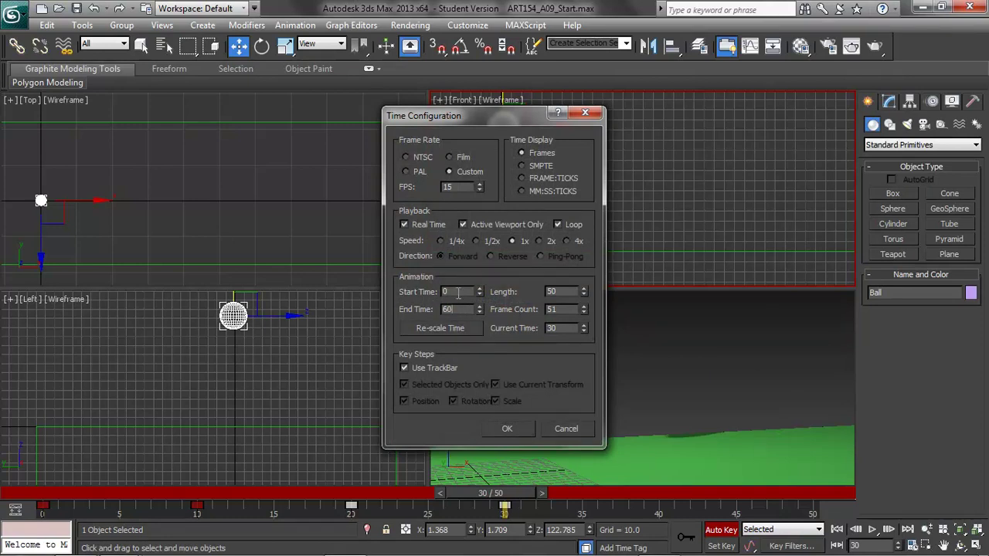
{"action": "left_click", "coordinate": [458, 292]}
{"action": "left_click", "coordinate": [524, 427]}
- Copy the ball's four keys from frames 0–30 so that the duplicates start at frame 40
{"action": "left_click_drag", "start_coordinate": [450, 504], "coordinate": [35, 507]}
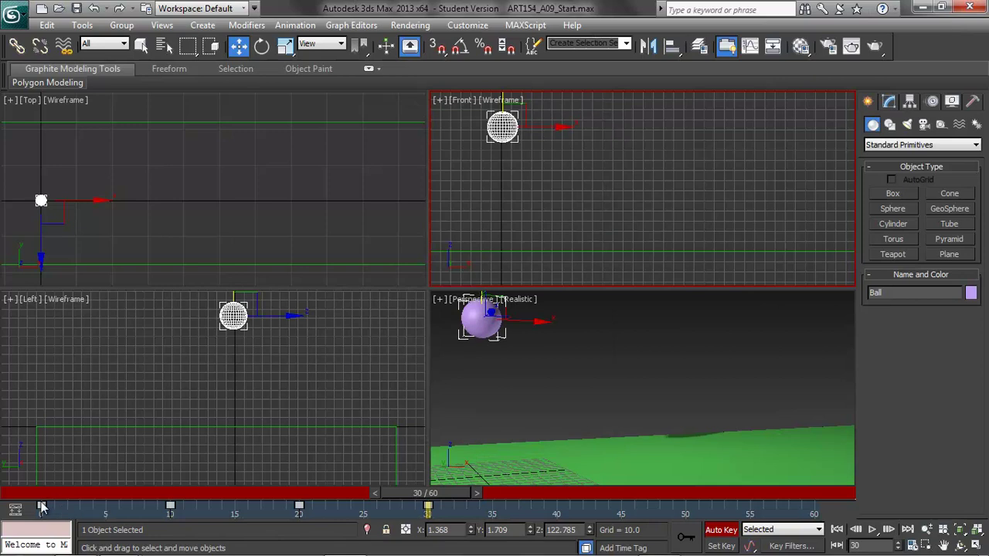
{"action": "left_click_drag", "start_coordinate": [41, 507], "coordinate": [556, 507], "text": "shift"}
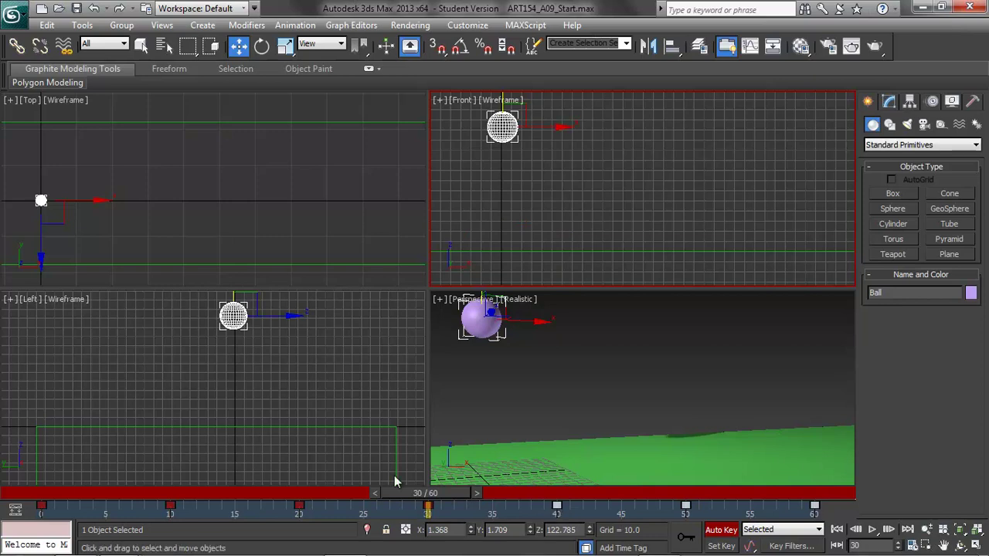
- Play the bounce animation from frame 0 to check the ball's motion, and stop the playback
{"action": "left_click_drag", "start_coordinate": [439, 494], "coordinate": [8, 510]}
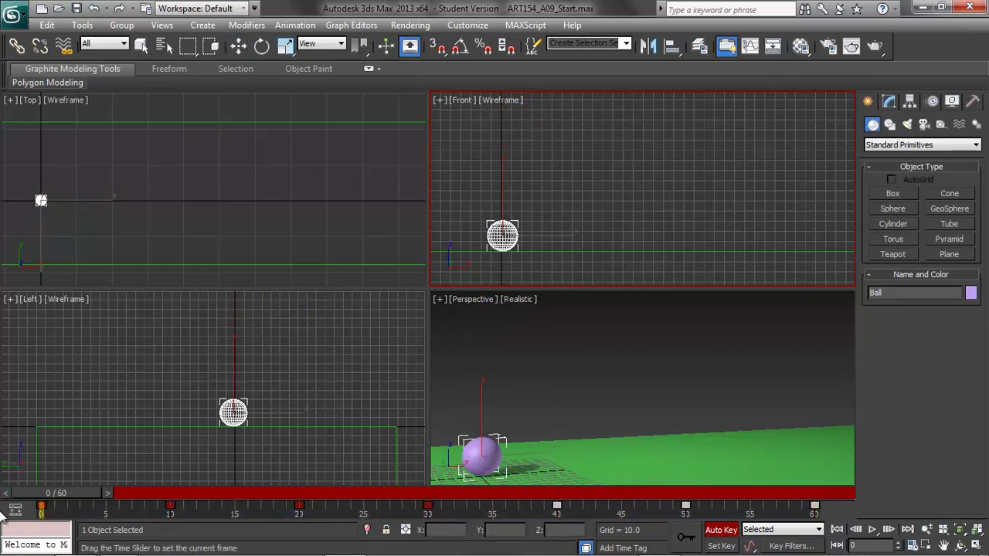
{"action": "key", "text": "w"}
{"action": "left_click", "coordinate": [872, 530]}
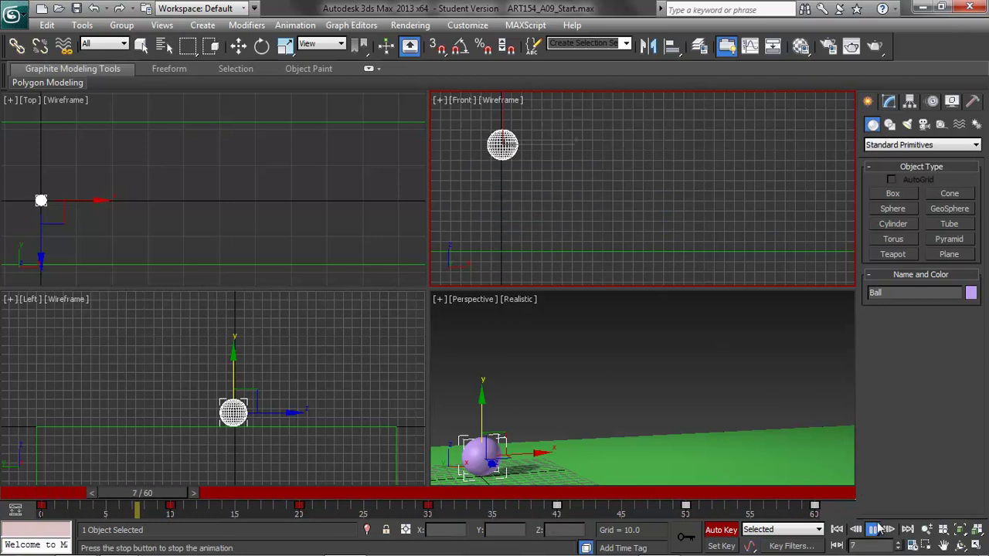
{"action": "left_click", "coordinate": [874, 530]}
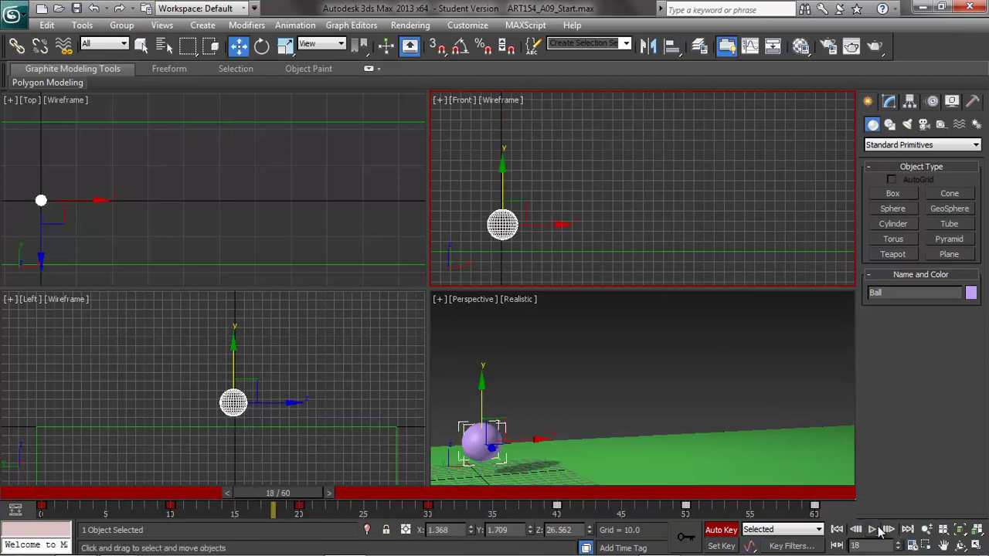
{"action": "left_click", "coordinate": [428, 506]}
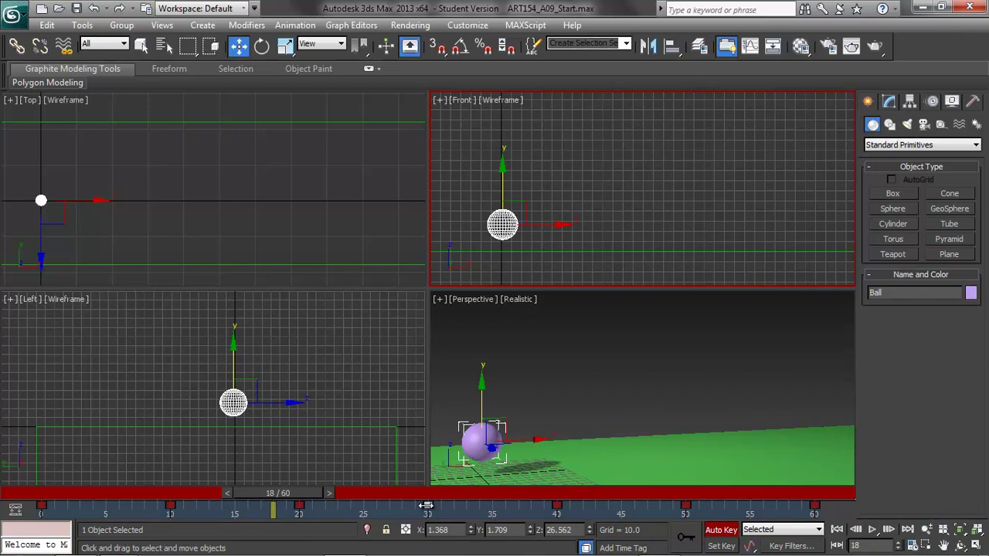
{"action": "right_click", "coordinate": [428, 506]}
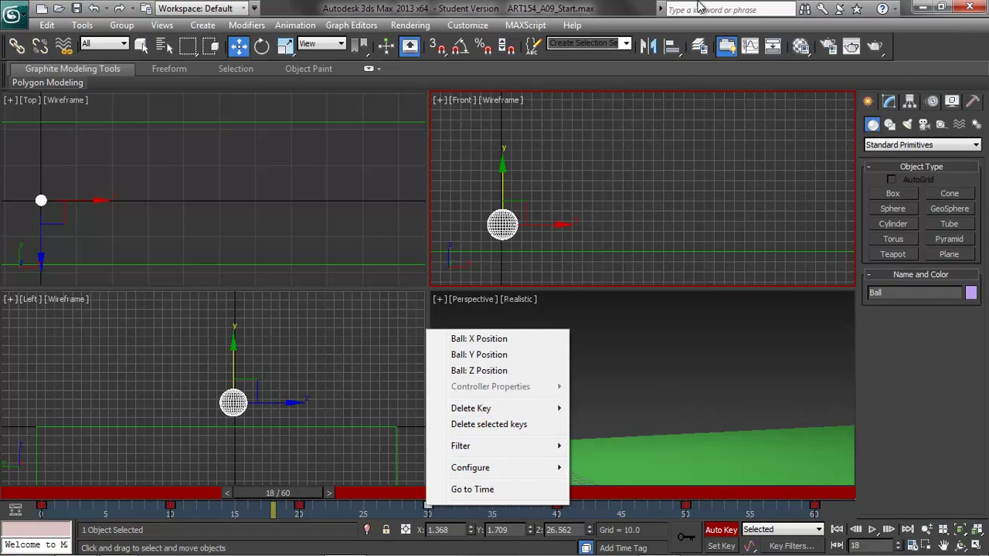
{"action": "left_click", "coordinate": [608, 7]}
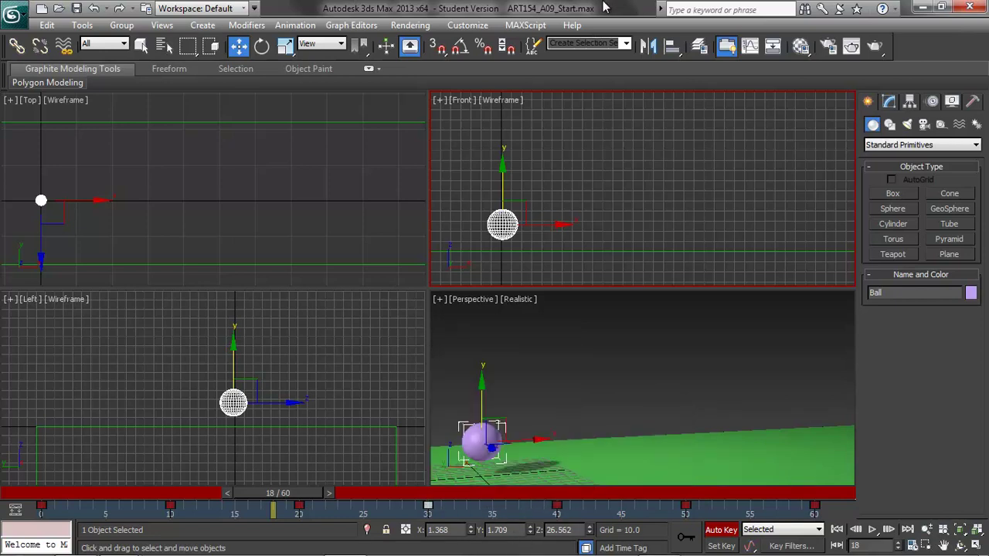
- Turn off Auto Key and open the ball's Curve Editor in a narrower, taller window
{"action": "left_click", "coordinate": [343, 26]}
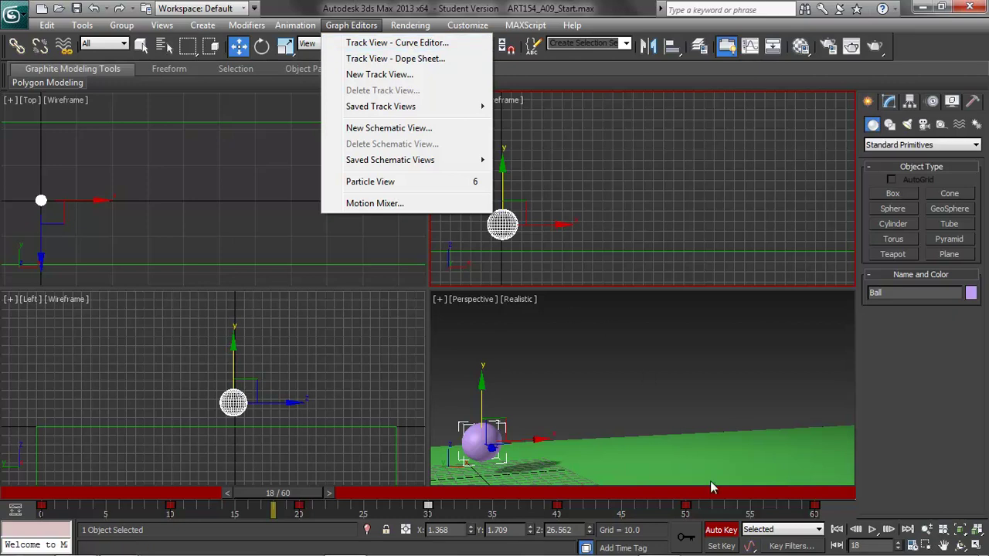
{"action": "left_click", "coordinate": [721, 531]}
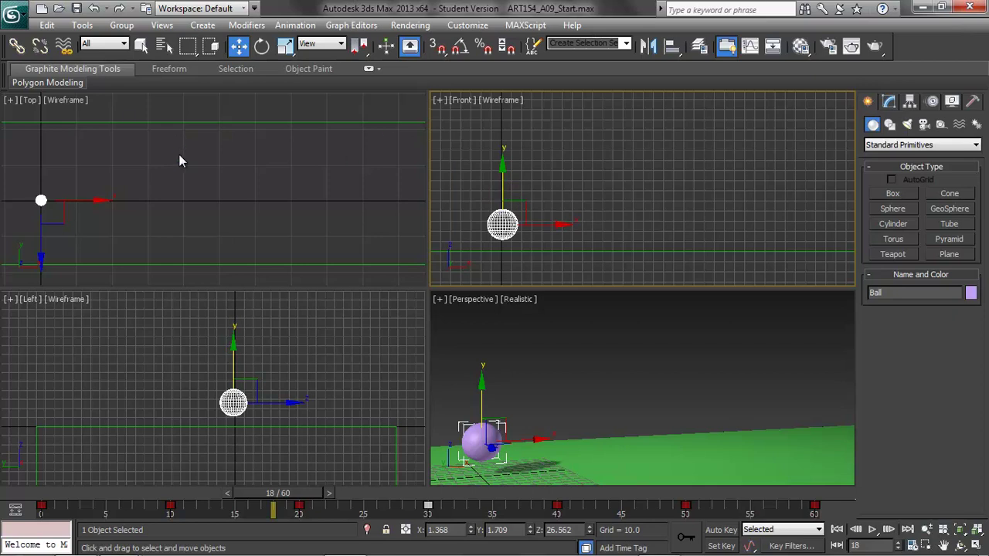
{"action": "left_click", "coordinate": [346, 25]}
{"action": "left_click", "coordinate": [372, 44]}
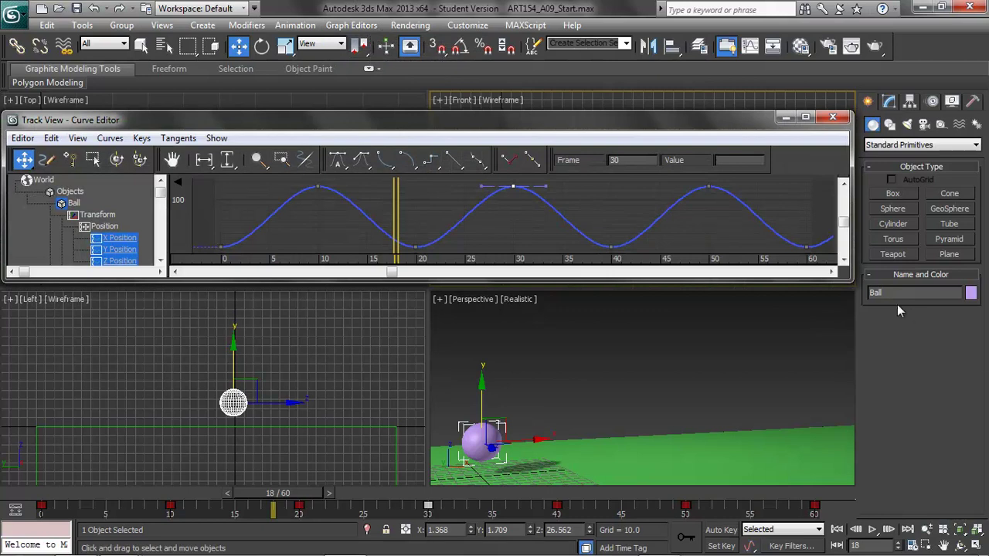
{"action": "left_click_drag", "start_coordinate": [850, 280], "coordinate": [550, 471]}
{"action": "mouse_move", "coordinate": [258, 132]}
{"action": "left_mouse_down"}
{"action": "mouse_move", "coordinate": [252, 101]}
{"action": "mouse_move", "coordinate": [270, 121]}
{"action": "left_mouse_up"}
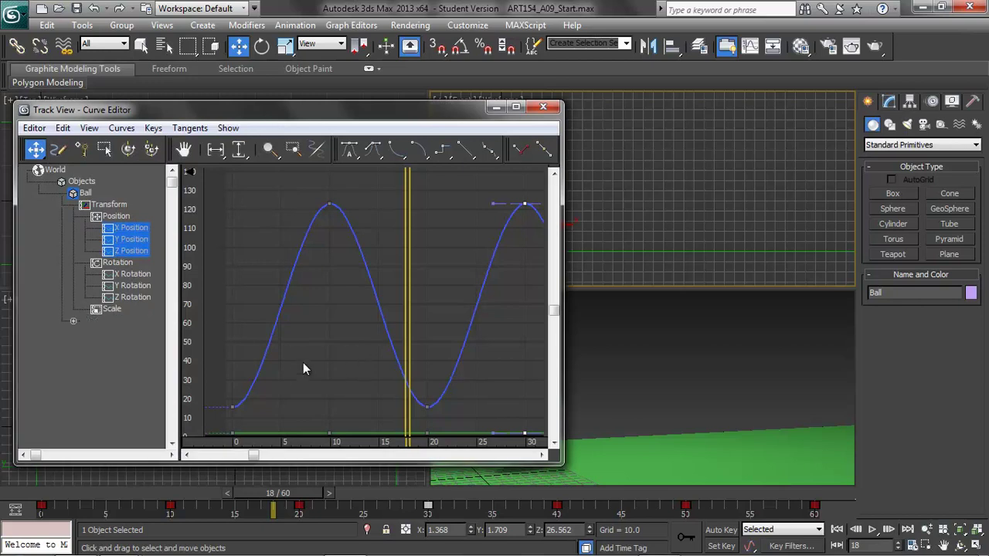
- Select all of the ball's position keys and fit their curves horizontally and vertically in the Curve Editor
{"action": "scroll", "coordinate": [319, 354], "scroll_direction": "down", "scroll_amount": 4}
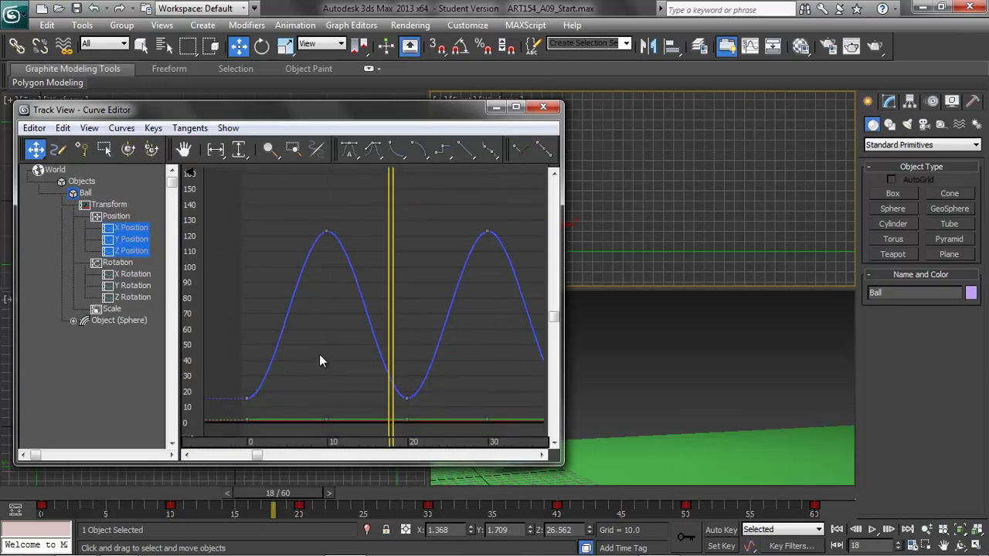
{"action": "left_click", "coordinate": [216, 151]}
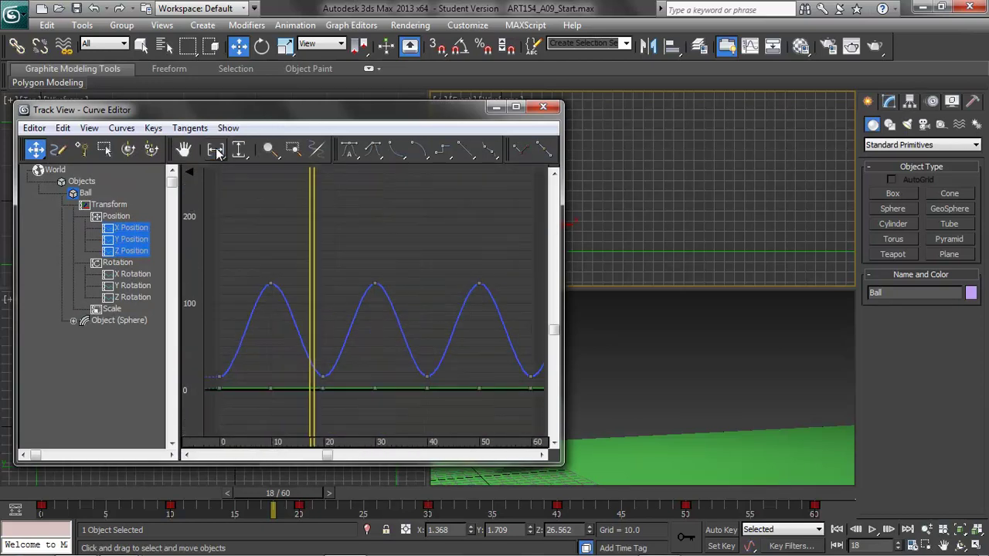
{"action": "scroll", "coordinate": [415, 286], "scroll_direction": "down", "scroll_amount": 3}
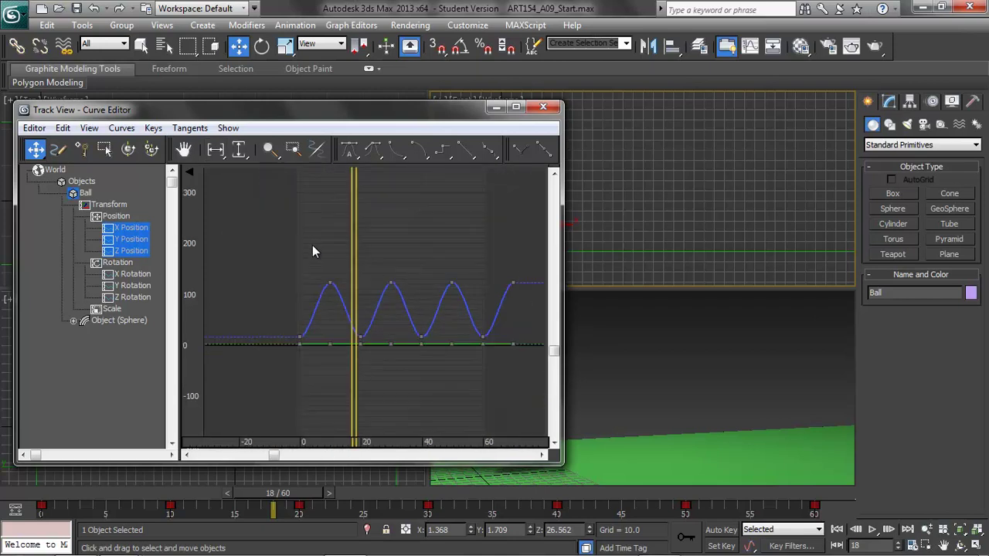
{"action": "key", "text": "ctrl+a"}
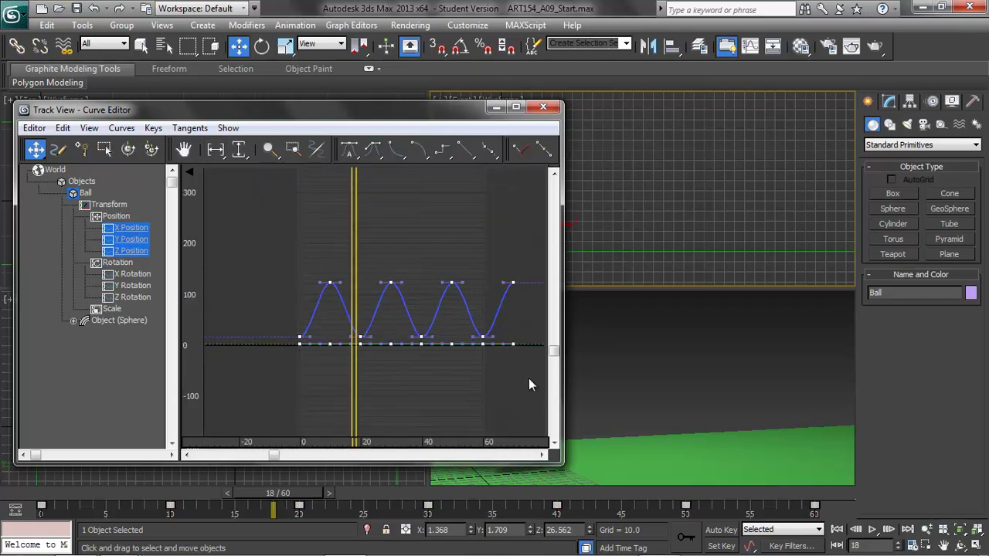
{"action": "left_click", "coordinate": [217, 151]}
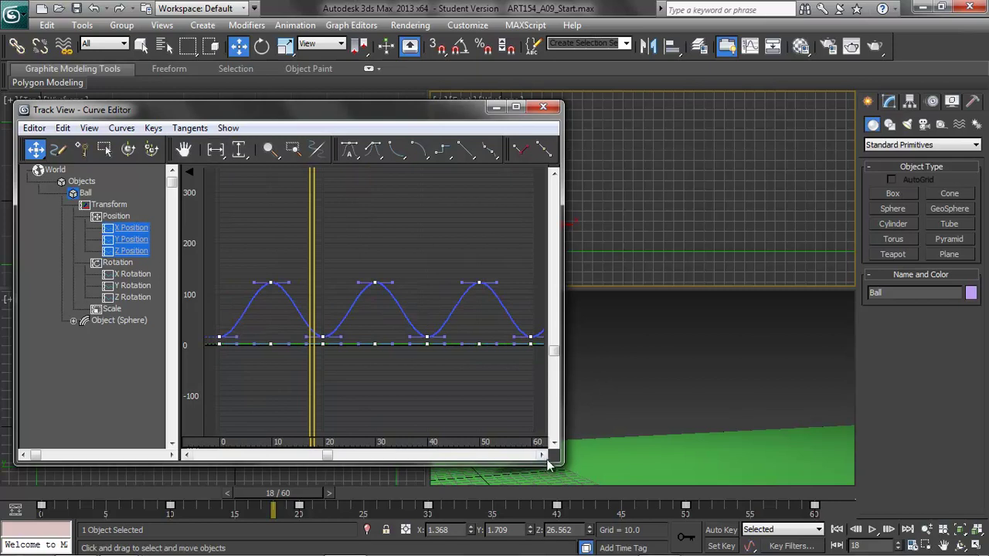
{"action": "left_click", "coordinate": [245, 152]}
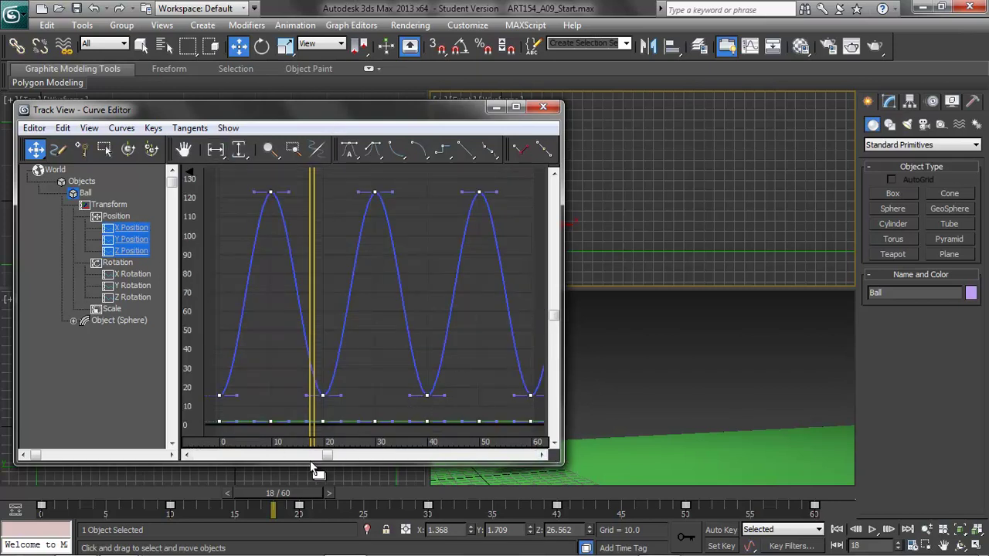
- Arrange the Curve Editor window and the Front view so the ball is visible beside the curves
{"action": "mouse_move", "coordinate": [417, 114]}
{"action": "left_mouse_down"}
{"action": "mouse_move", "coordinate": [507, 137]}
{"action": "mouse_move", "coordinate": [404, 117]}
{"action": "left_mouse_up"}
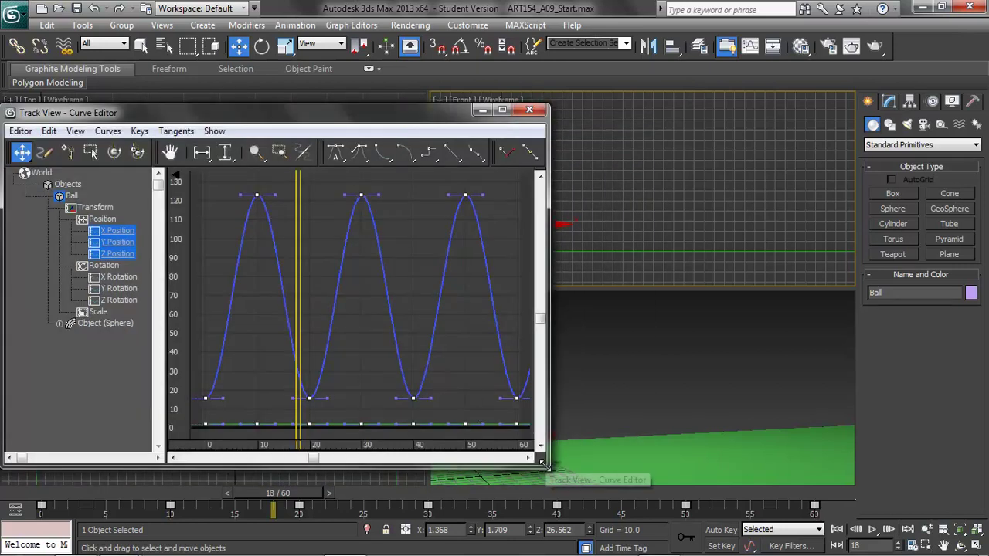
{"action": "middle_click_drag", "start_coordinate": [679, 165], "coordinate": [813, 171]}
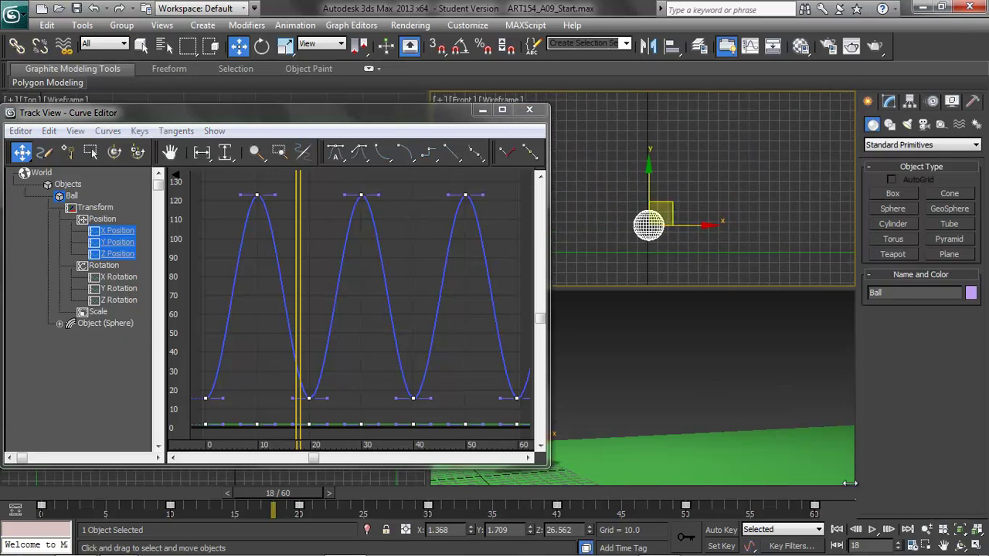
- Play and stop the animation, and inspect the ball's X, Y and Z Position curves one at a time
{"action": "left_click", "coordinate": [872, 530]}
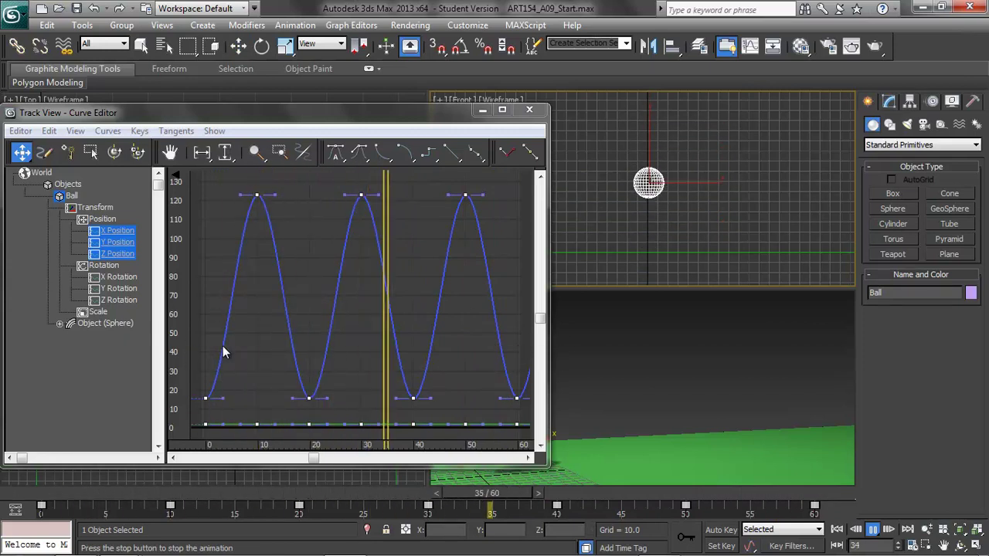
{"action": "left_click", "coordinate": [874, 530]}
{"action": "left_click", "coordinate": [107, 231]}
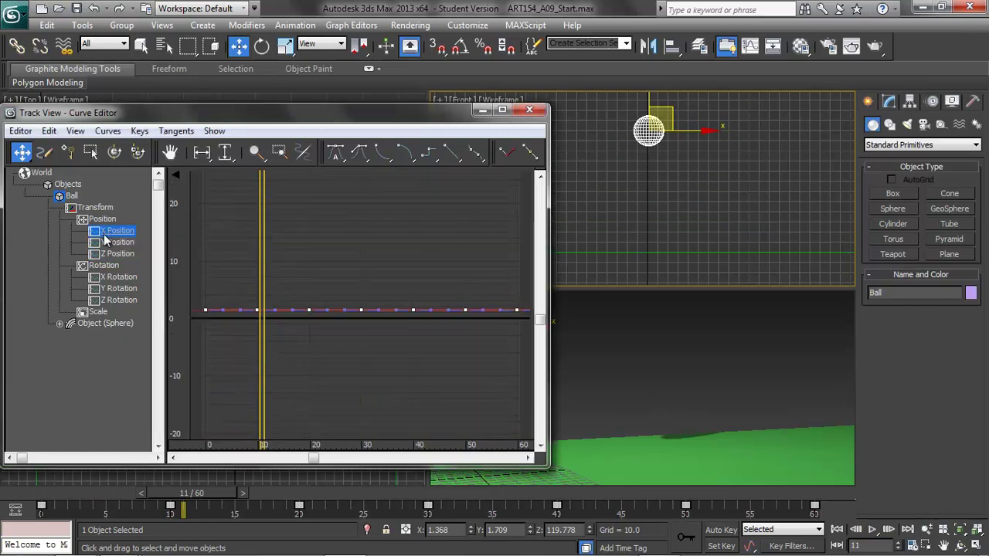
{"action": "left_click", "coordinate": [118, 255]}
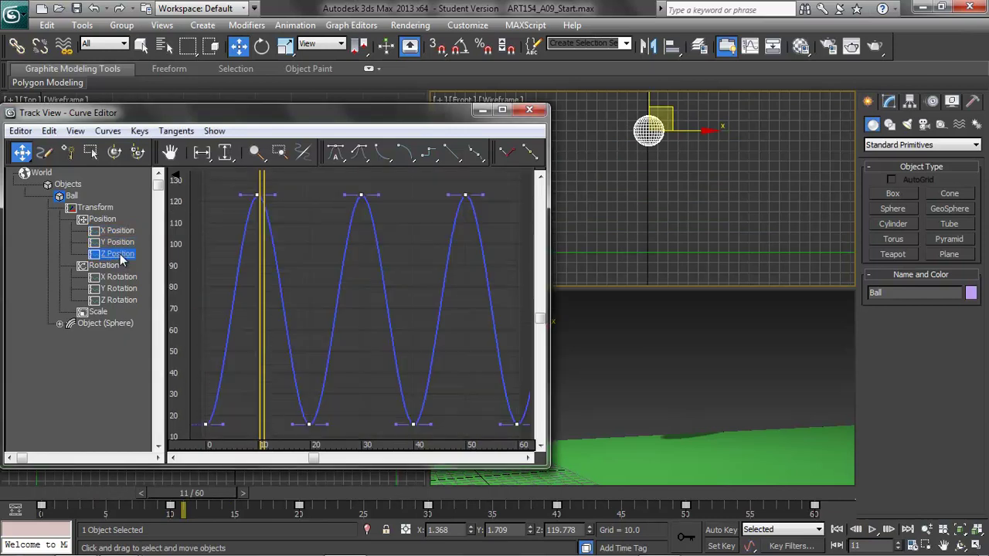
{"action": "left_click", "coordinate": [118, 243]}
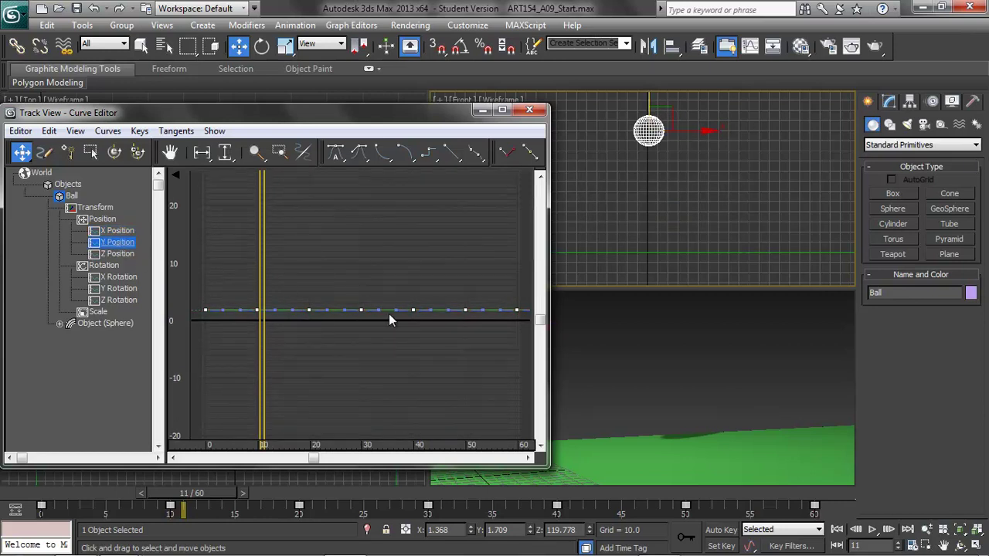
{"action": "left_click", "coordinate": [116, 255]}
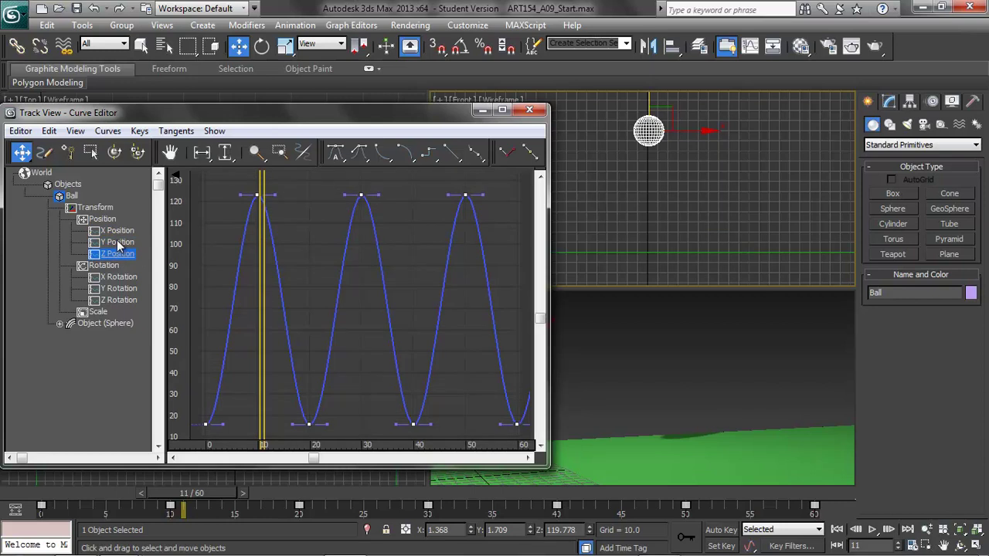
- Delete the ball's X Position keys between frames 0 and 60, and the extra key at frame 70
{"action": "left_click", "coordinate": [117, 231]}
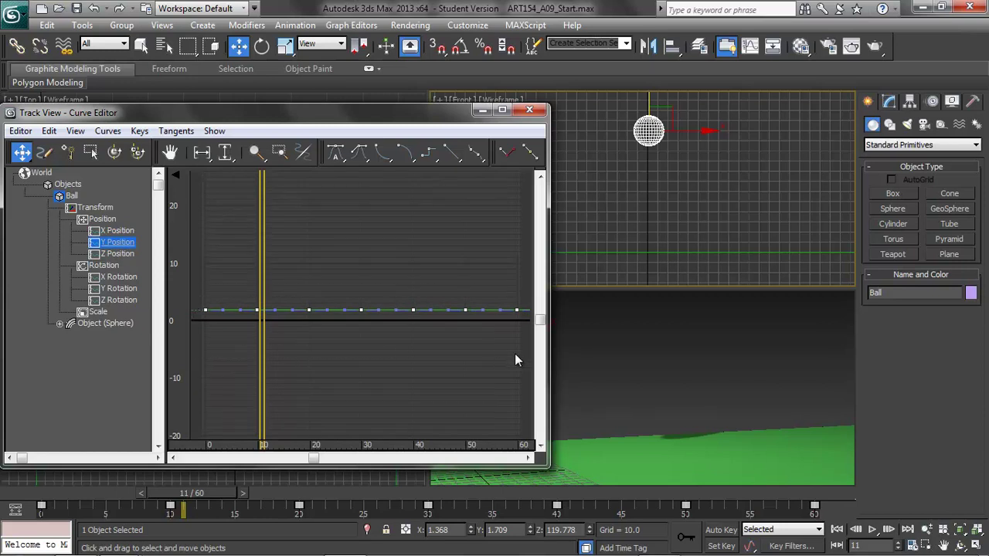
{"action": "left_click", "coordinate": [393, 355]}
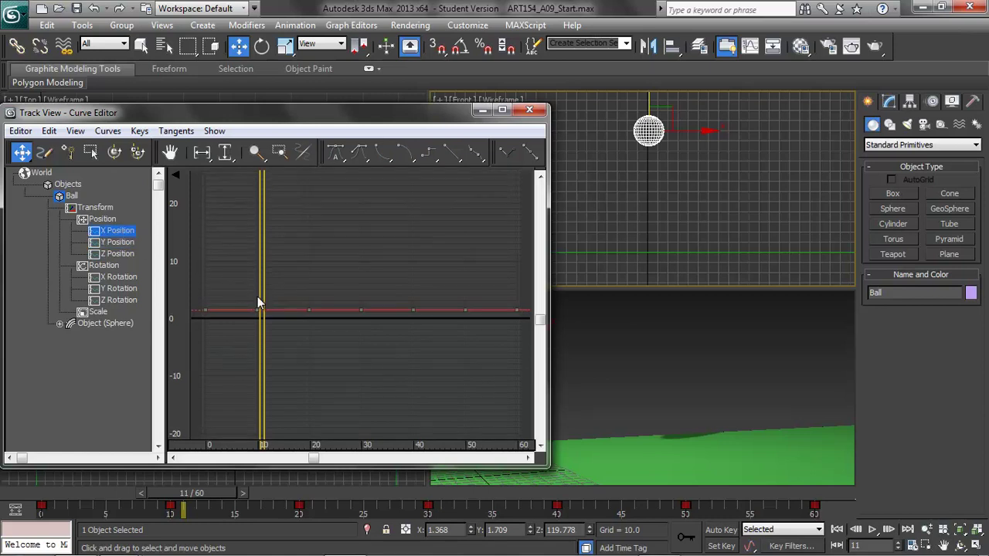
{"action": "key", "text": "Delete"}
{"action": "left_click_drag", "start_coordinate": [321, 459], "coordinate": [423, 461]}
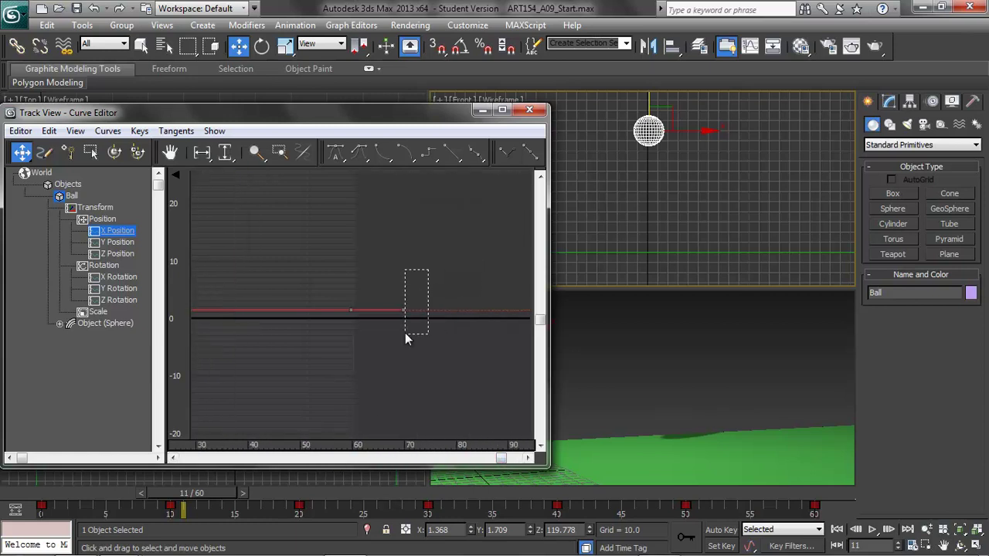
{"action": "key", "text": "Delete"}
{"action": "left_click_drag", "start_coordinate": [420, 459], "coordinate": [322, 456]}
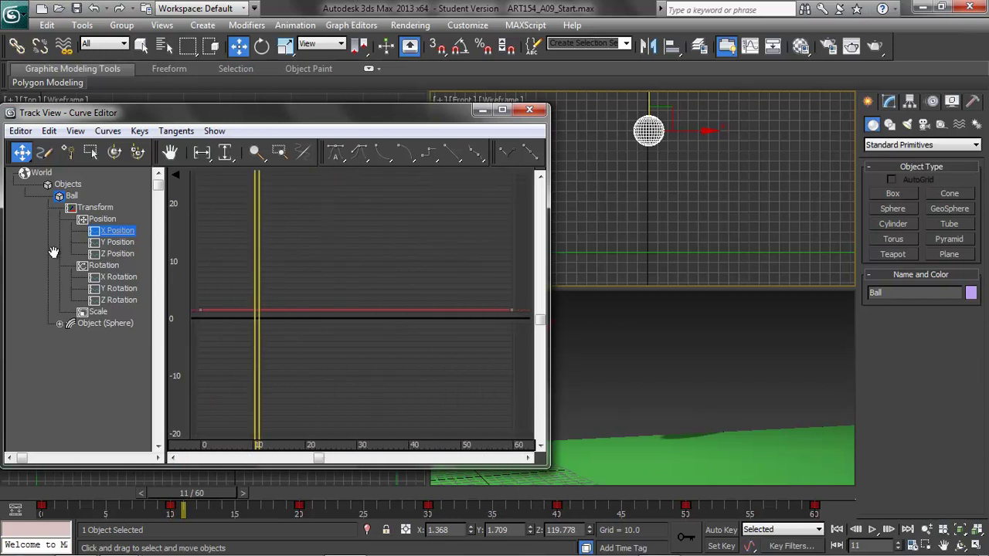
- Show the ball's Z Position curve, and play and stop the animation to check the bounce
{"action": "left_click", "coordinate": [117, 254]}
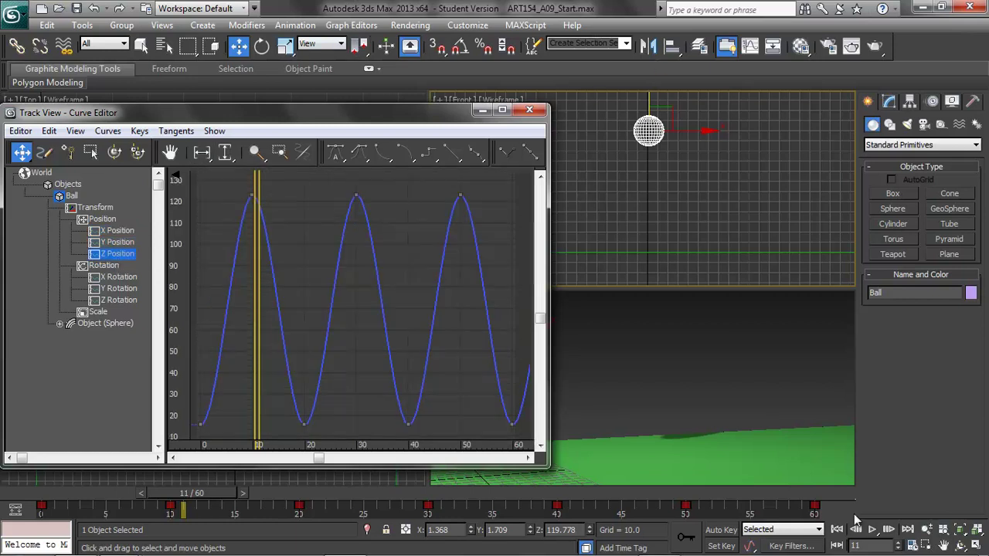
{"action": "left_click", "coordinate": [873, 530]}
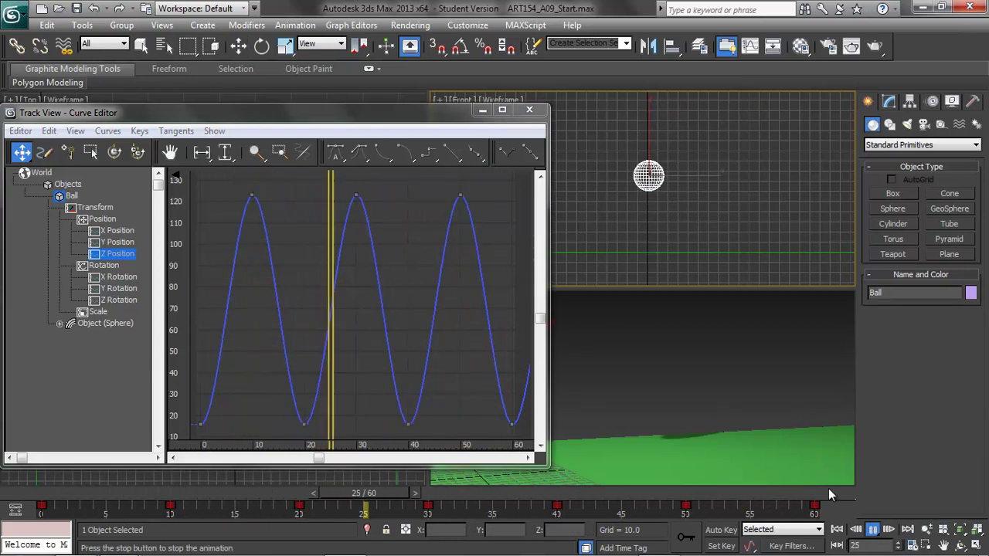
{"action": "left_click", "coordinate": [872, 530]}
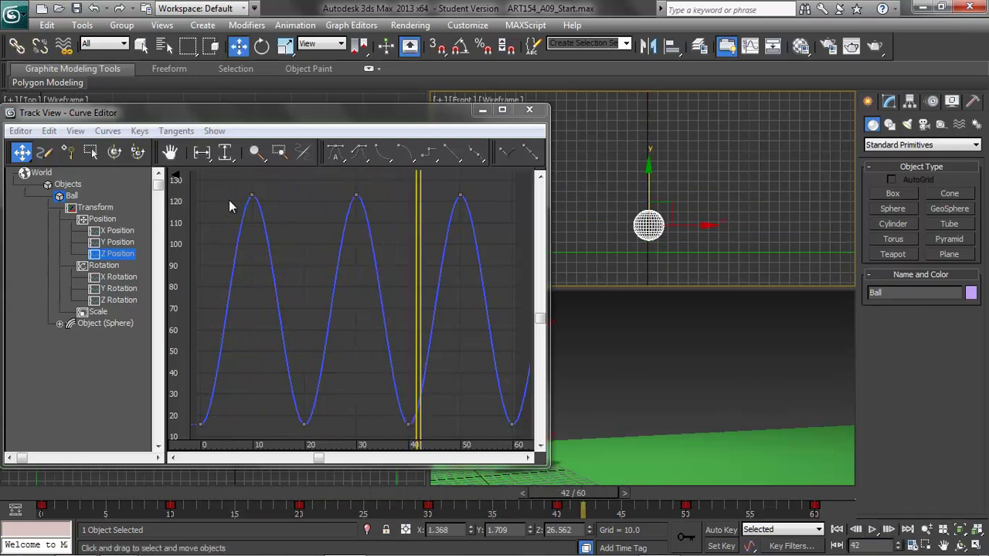
- Delete the ball's Z Position key that lies beyond frame 60
{"action": "left_click_drag", "start_coordinate": [318, 461], "coordinate": [462, 465]}
{"action": "key", "text": "Delete"}
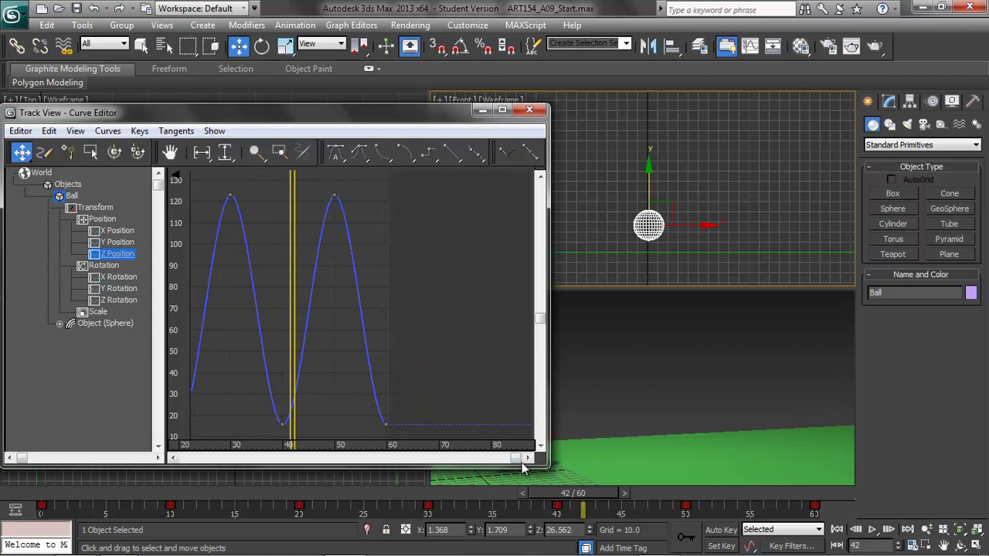
{"action": "left_click_drag", "start_coordinate": [517, 461], "coordinate": [337, 475]}
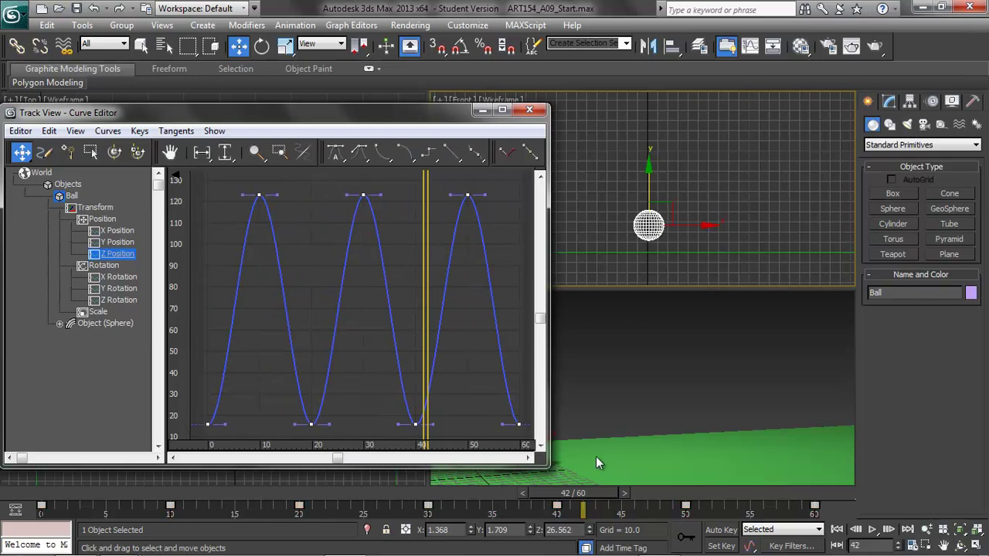
- With the animation playing, try linear, stepped, fast and slow tangents on all Z Position keys, and return them to auto
{"action": "left_click", "coordinate": [875, 530]}
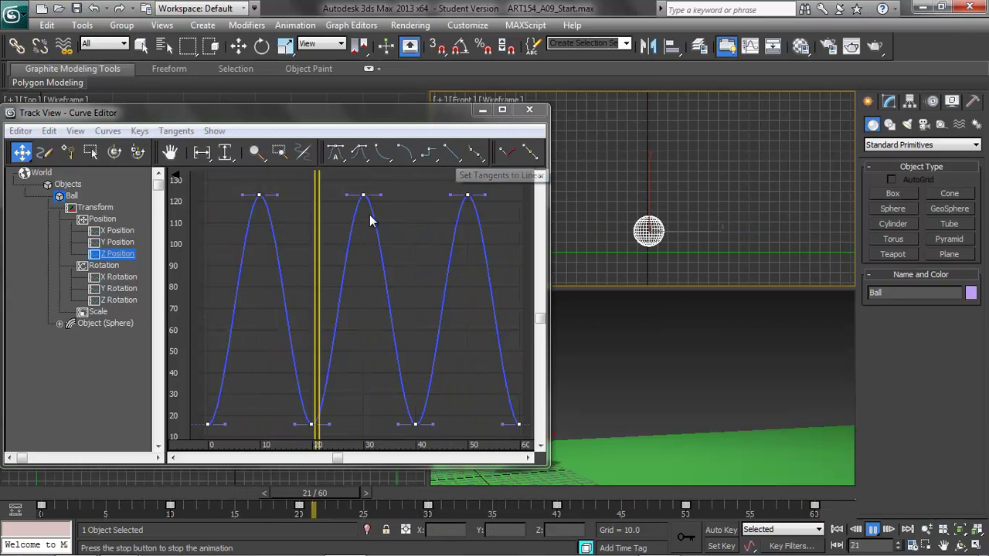
{"action": "left_click", "coordinate": [452, 154]}
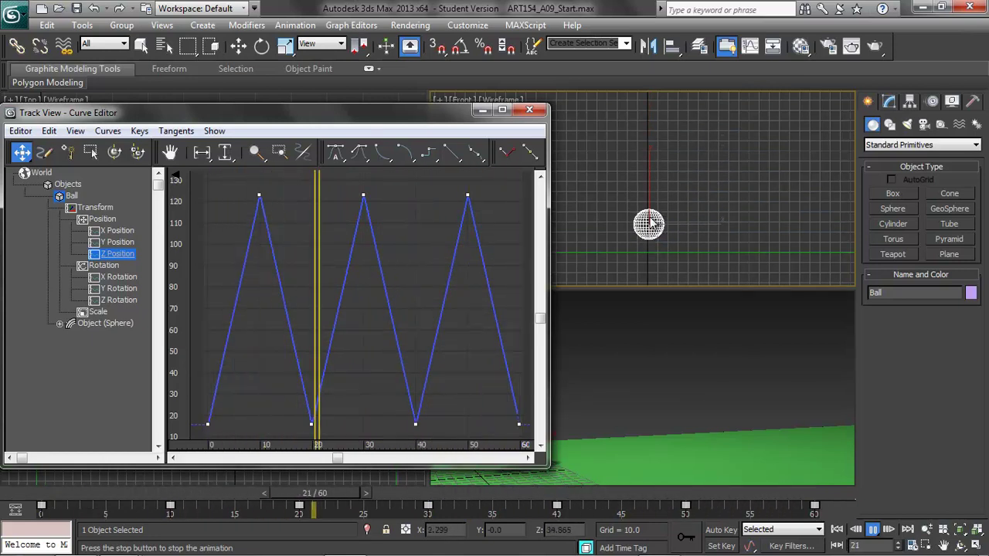
{"action": "left_click", "coordinate": [429, 153]}
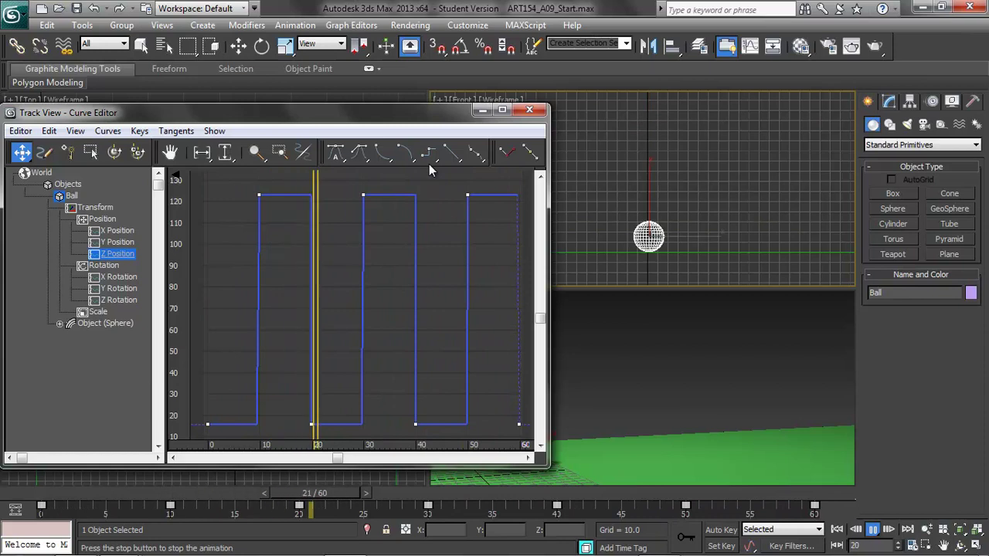
{"action": "left_click", "coordinate": [383, 155]}
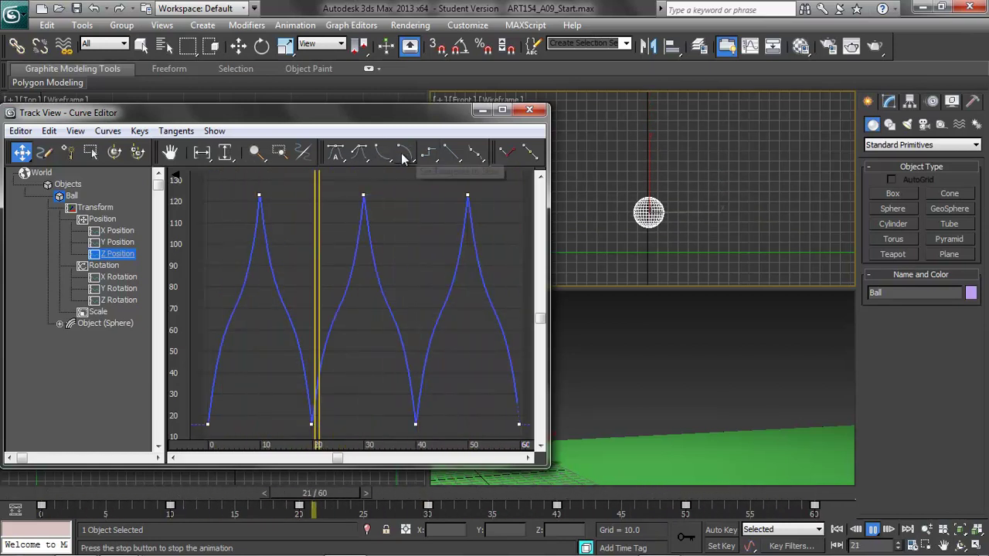
{"action": "left_click", "coordinate": [406, 154]}
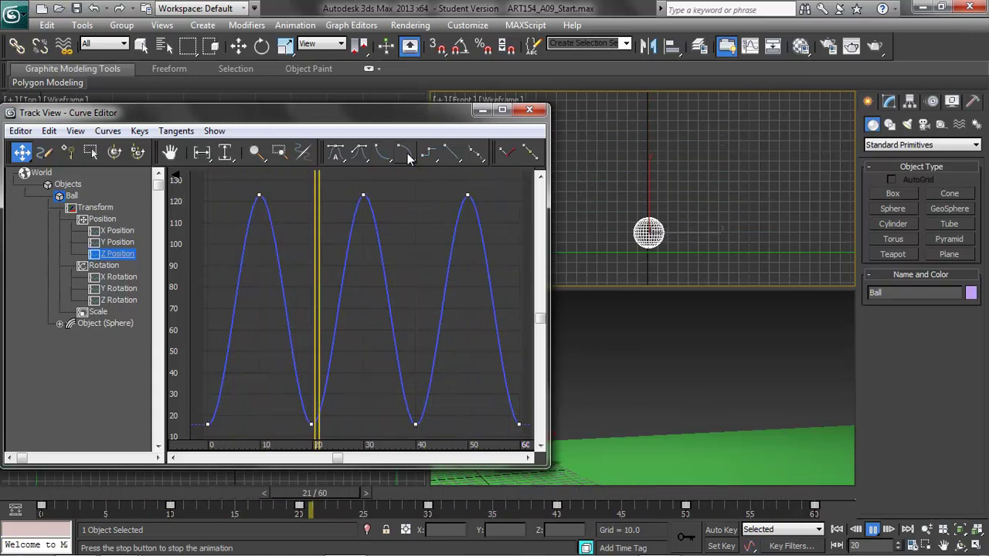
{"action": "left_click", "coordinate": [337, 154]}
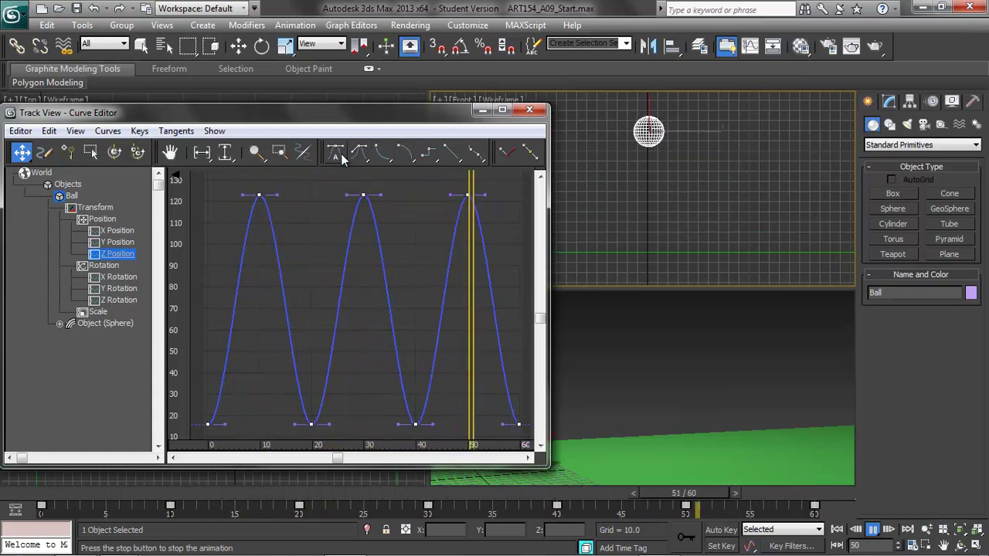
- Deselect the Z Position keys and turn on the display of all tangents in the Curve Editor
{"action": "left_click", "coordinate": [300, 223]}
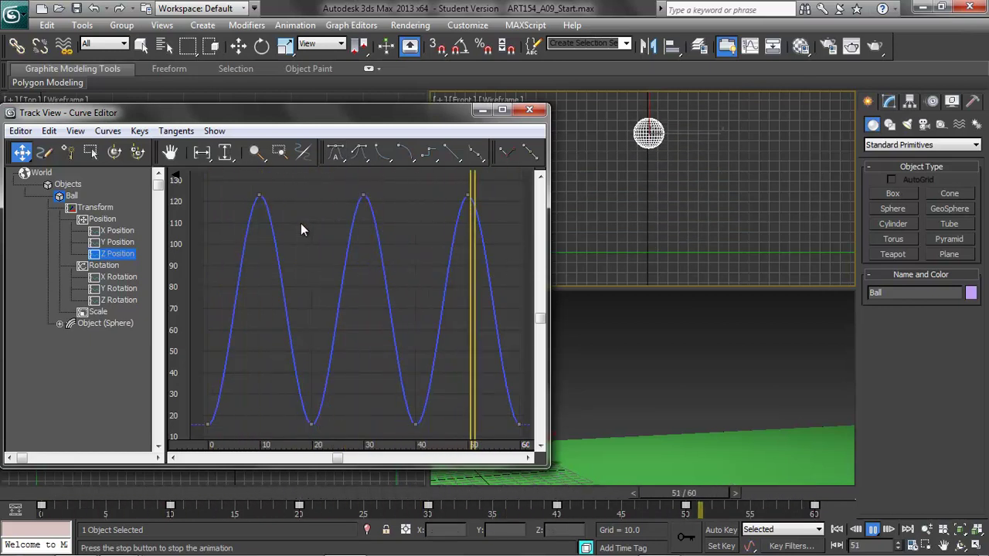
{"action": "left_click", "coordinate": [176, 132]}
{"action": "mouse_move", "coordinate": [140, 133]}
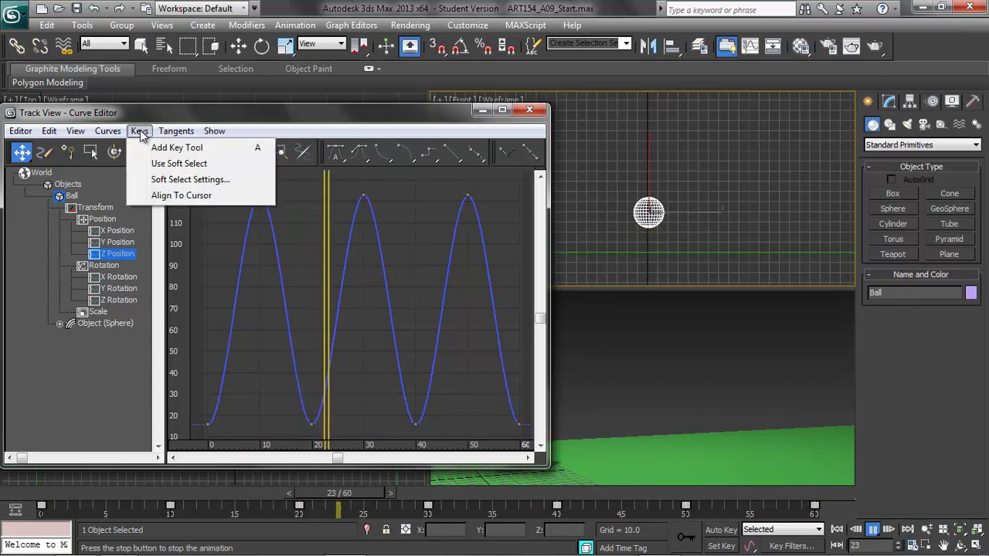
{"action": "mouse_move", "coordinate": [81, 135]}
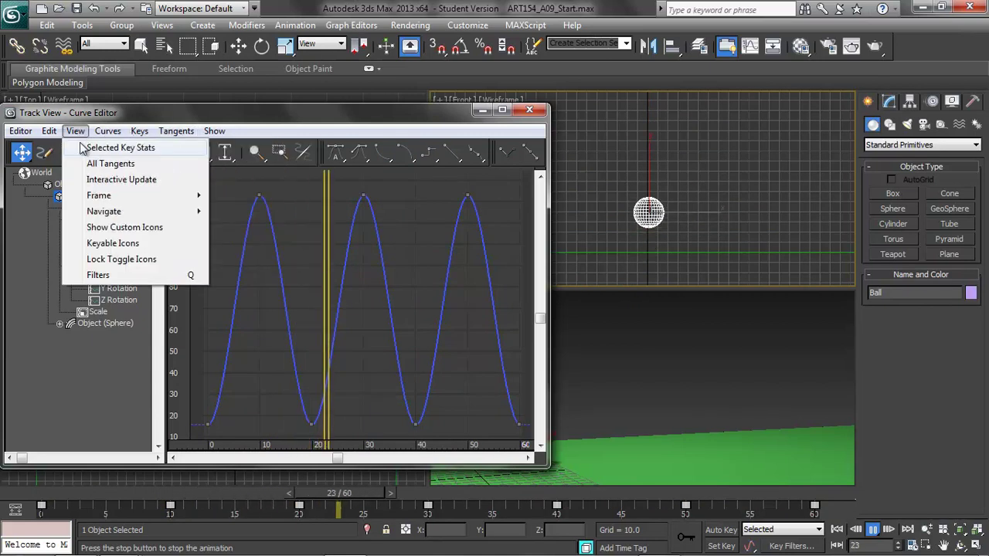
{"action": "left_click", "coordinate": [137, 164]}
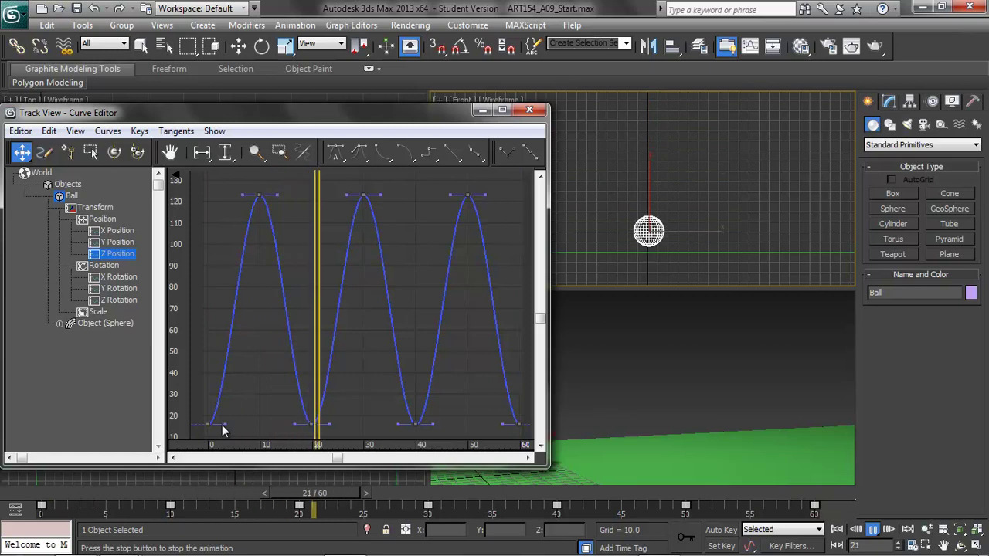
- Raise the tangent handles of the ground keys at frames 0, 20, 40 and 60 to about 100 to form sharp bounces
{"action": "left_click_drag", "start_coordinate": [226, 405], "coordinate": [207, 245]}
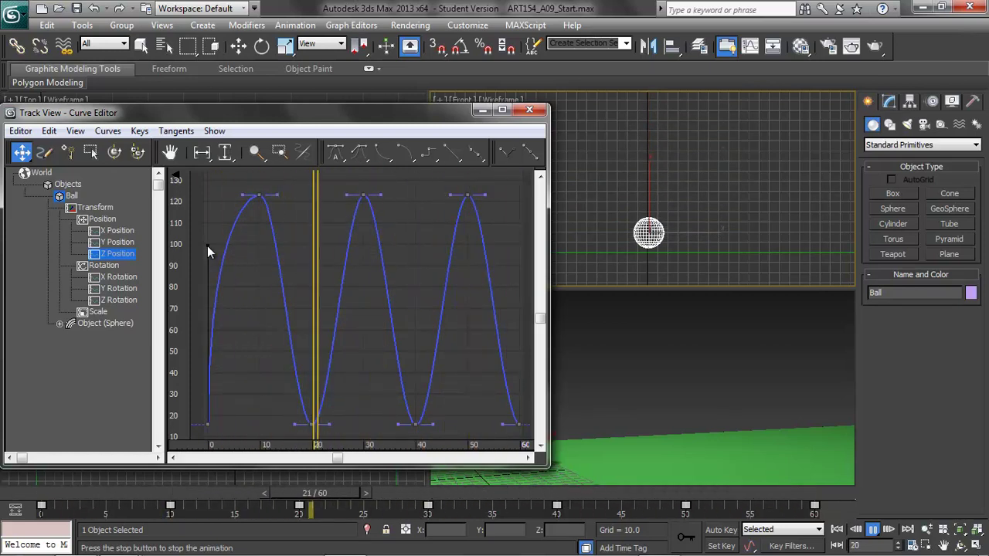
{"action": "left_click_drag", "start_coordinate": [304, 425], "coordinate": [317, 243]}
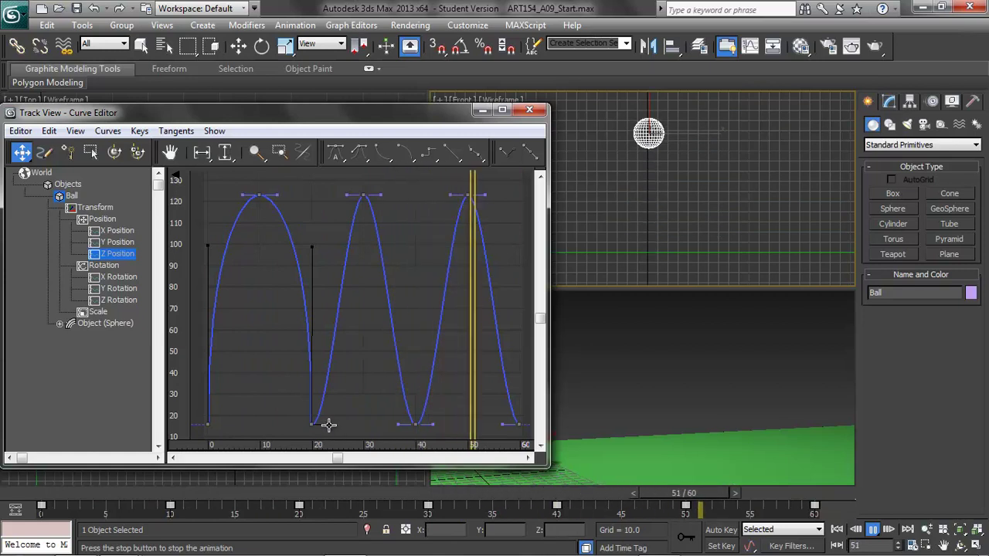
{"action": "left_click_drag", "start_coordinate": [327, 425], "coordinate": [304, 248]}
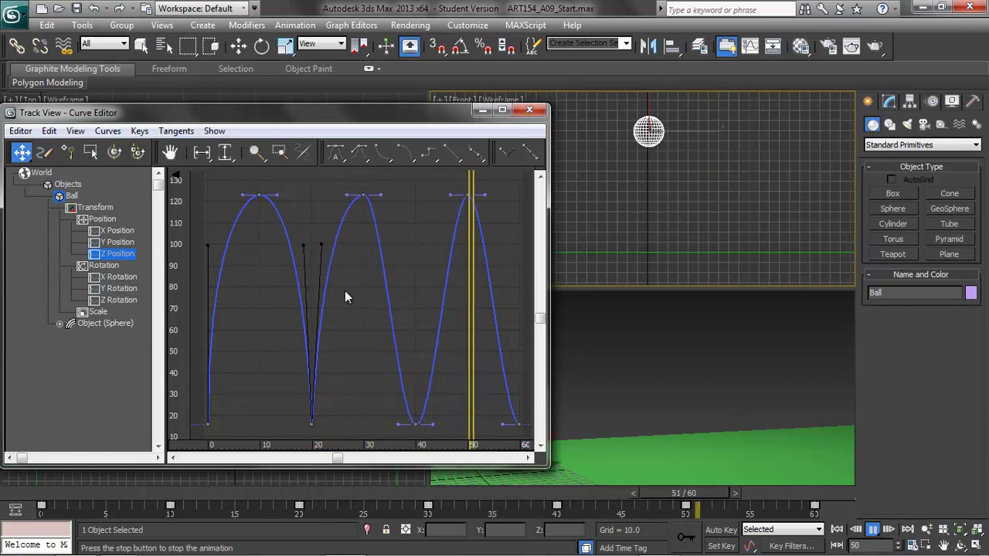
{"action": "left_click_drag", "start_coordinate": [396, 423], "coordinate": [410, 243]}
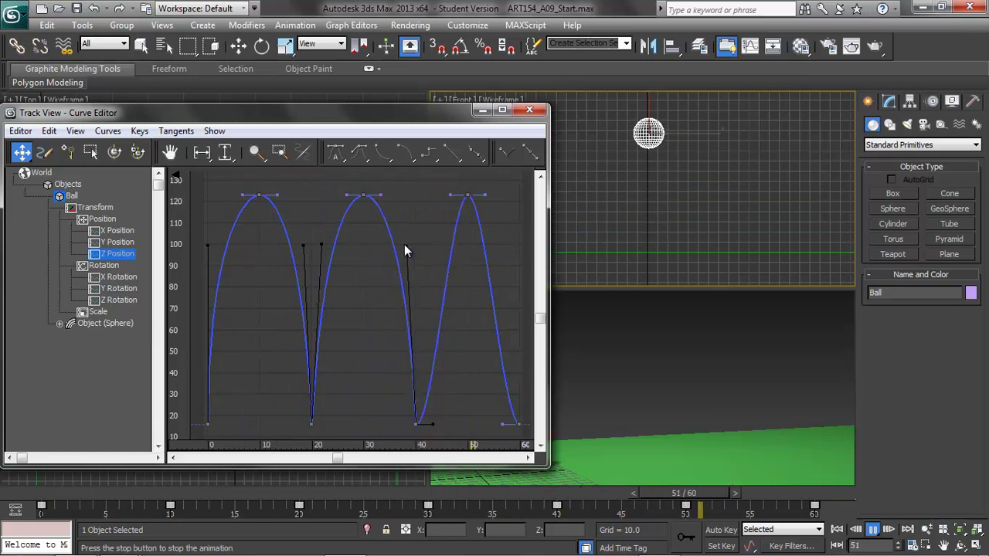
{"action": "left_click_drag", "start_coordinate": [431, 423], "coordinate": [426, 245]}
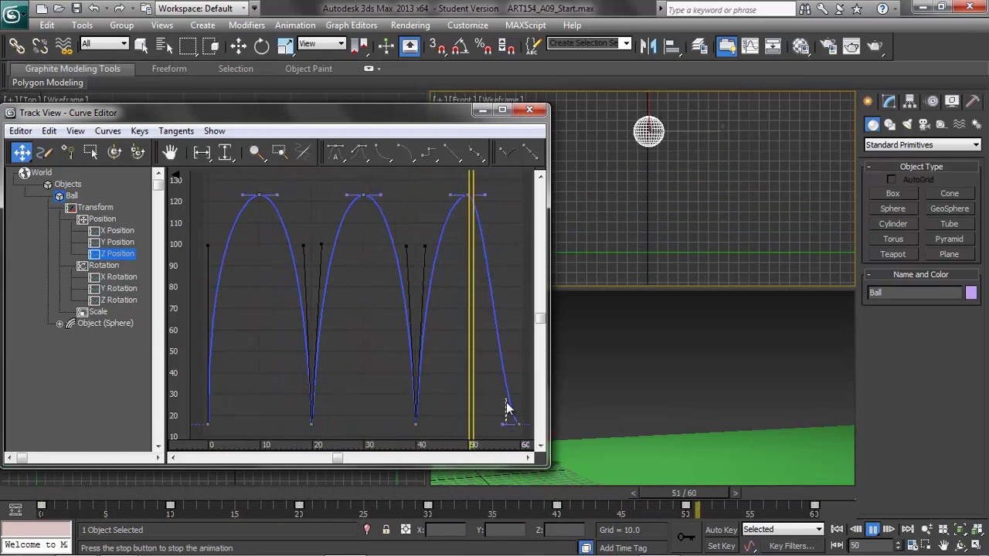
{"action": "left_click_drag", "start_coordinate": [506, 422], "coordinate": [510, 241]}
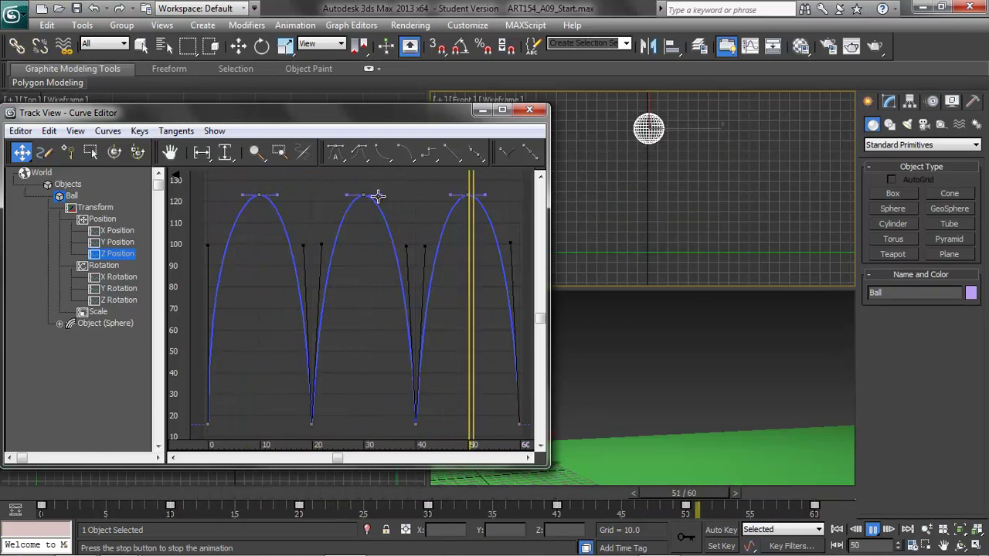
- Try lengthening both tangent handles of the frame 30 peak key, and reset that key's tangents to auto
{"action": "left_click_drag", "start_coordinate": [377, 195], "coordinate": [413, 196]}
{"action": "left_click_drag", "start_coordinate": [346, 195], "coordinate": [308, 197]}
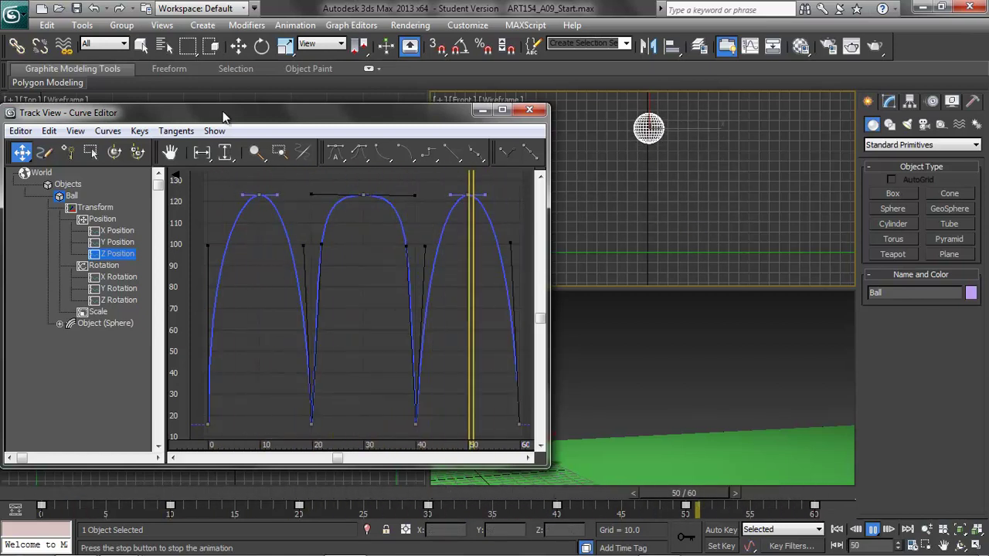
{"action": "left_click", "coordinate": [335, 154]}
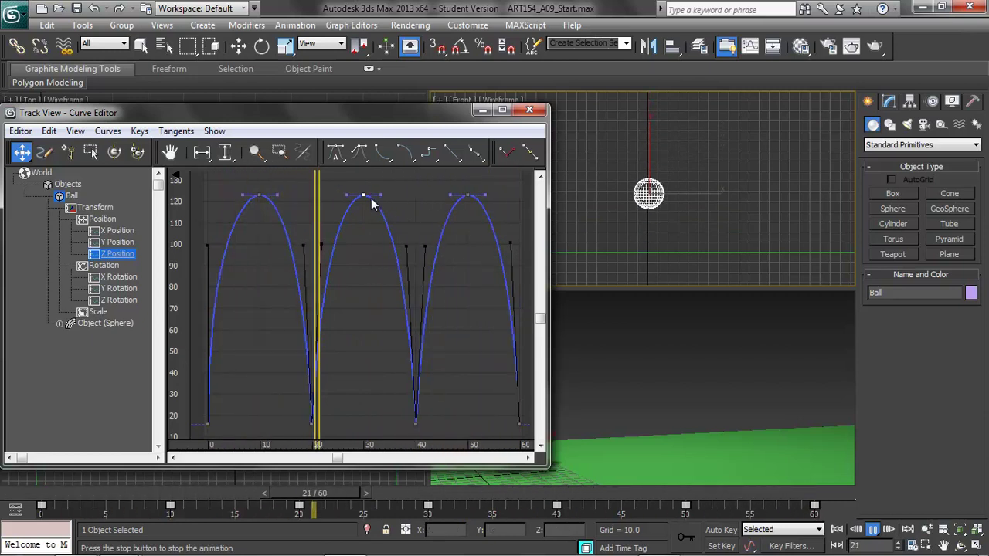
- Lower the frame 30 and 50 peak keys to about 88 and 63, and shift the second bounce's peak to frame 28 and landing to frame 36
{"action": "left_click_drag", "start_coordinate": [361, 194], "coordinate": [363, 273]}
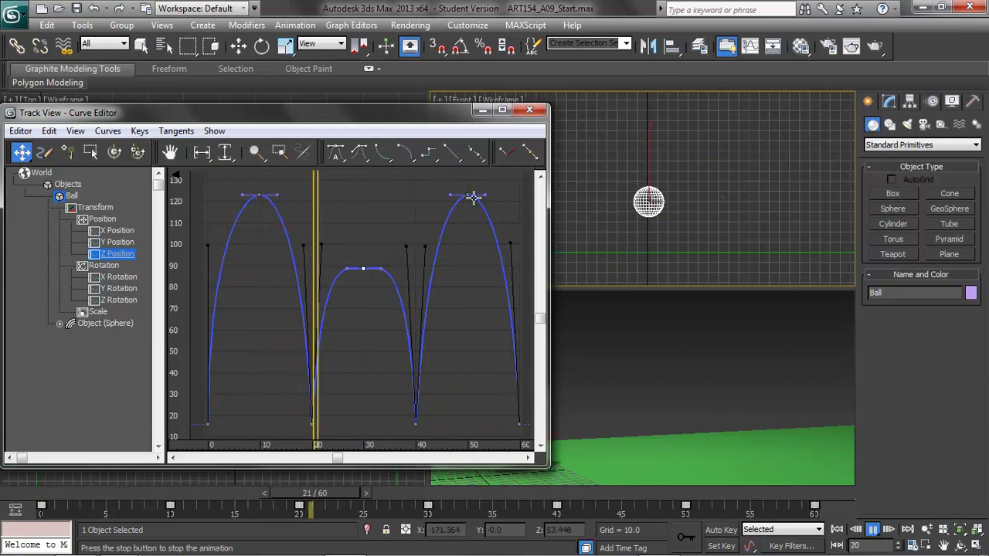
{"action": "left_click_drag", "start_coordinate": [469, 195], "coordinate": [469, 321]}
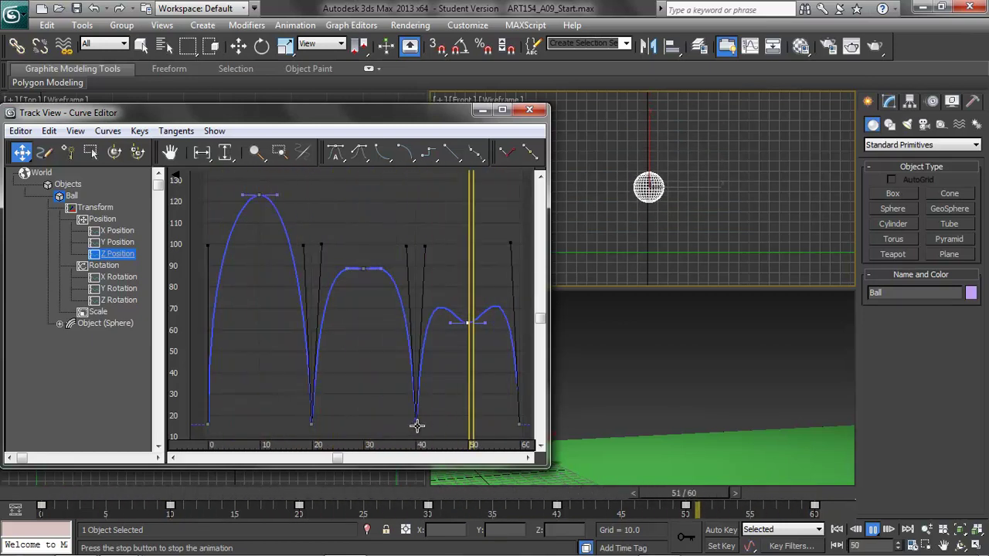
{"action": "left_click_drag", "start_coordinate": [417, 425], "coordinate": [398, 421]}
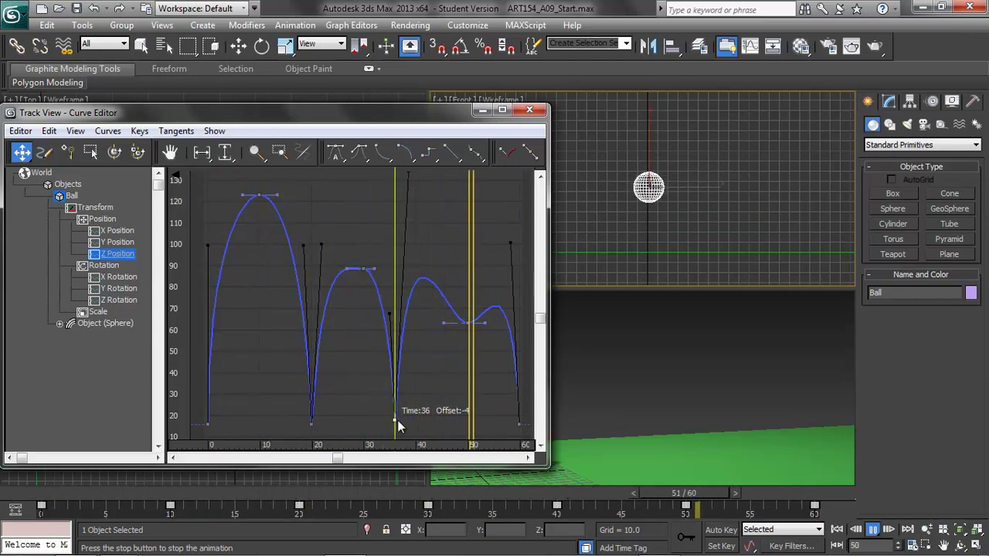
{"action": "left_click_drag", "start_coordinate": [367, 269], "coordinate": [358, 271]}
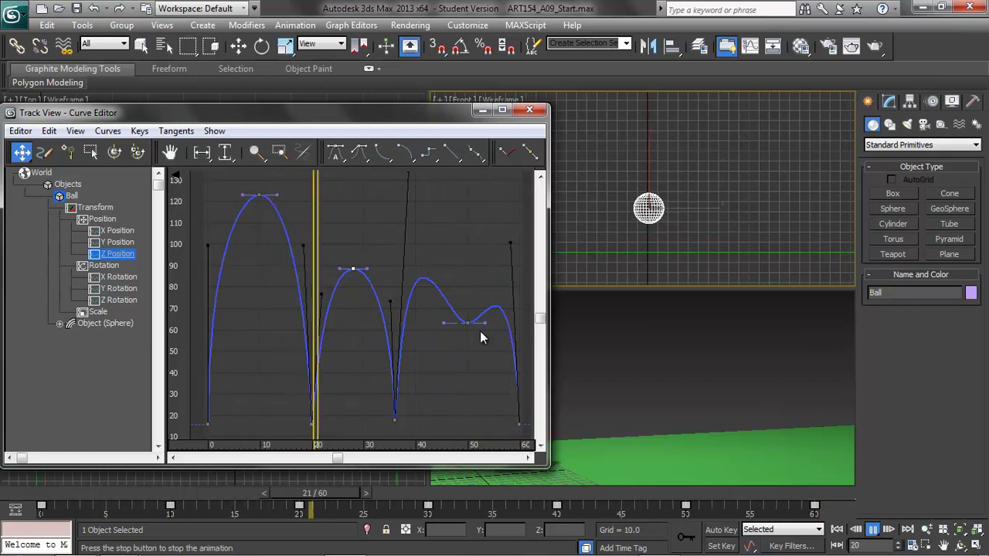
- Reshape the third bounce with an auto-tangent peak key near frame 42 at about 57 and a landing key near frame 49 at about 20
{"action": "left_click_drag", "start_coordinate": [520, 425], "coordinate": [442, 417]}
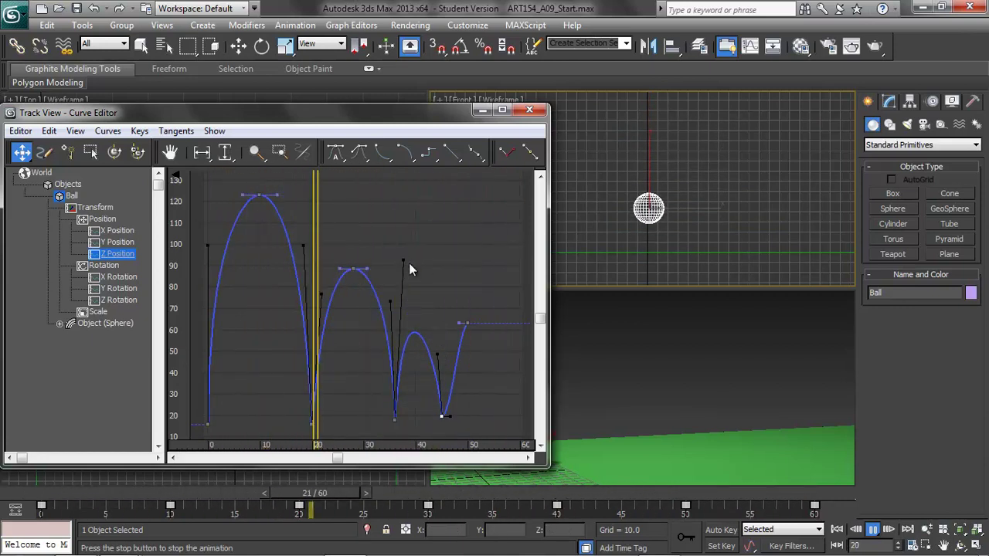
{"action": "left_click_drag", "start_coordinate": [404, 261], "coordinate": [406, 343]}
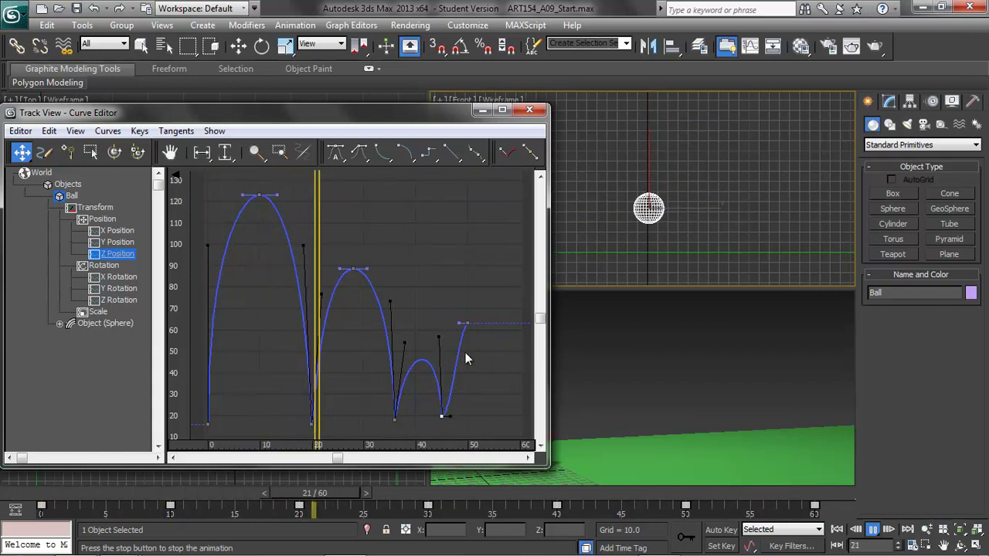
{"action": "left_click_drag", "start_coordinate": [468, 334], "coordinate": [427, 334]}
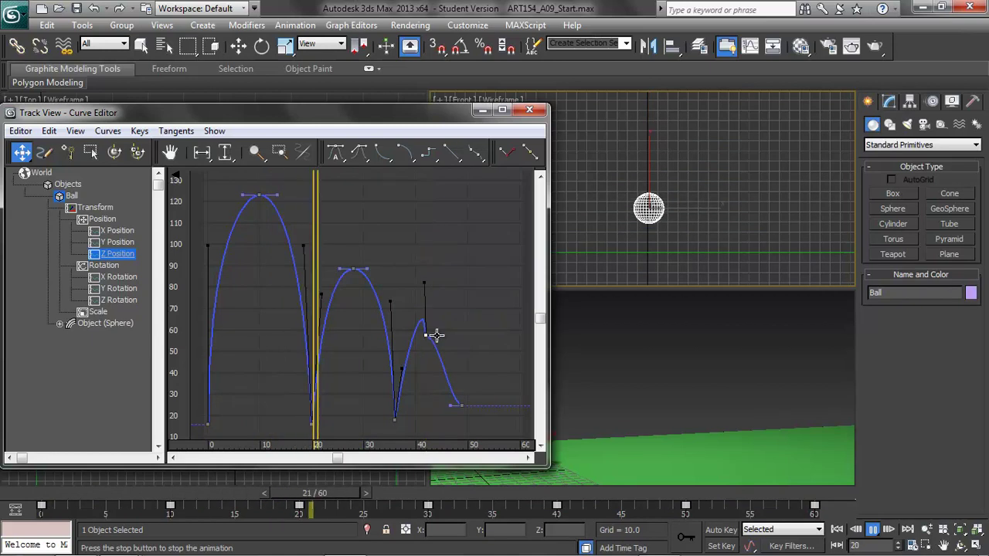
{"action": "left_click", "coordinate": [334, 152]}
{"action": "left_click_drag", "start_coordinate": [461, 406], "coordinate": [450, 418]}
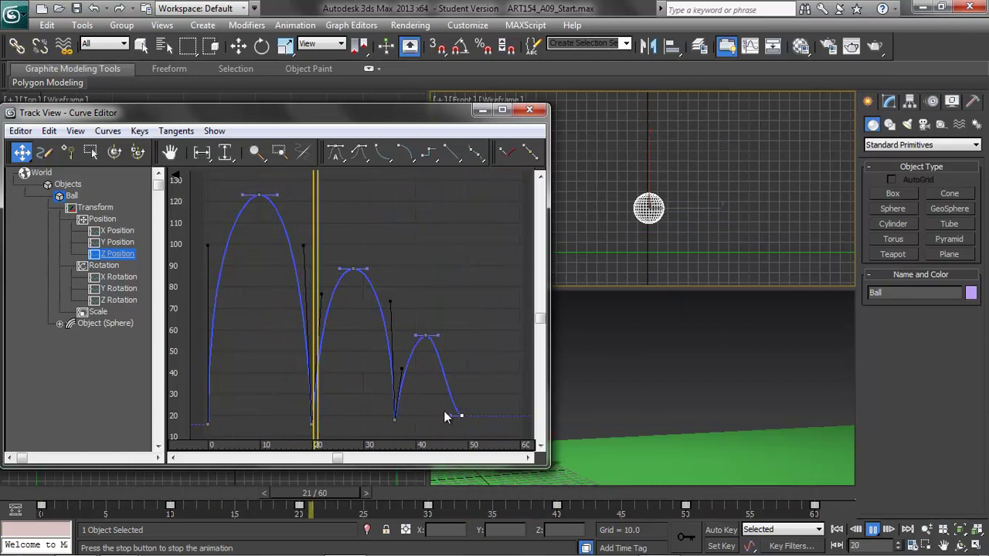
- Raise the final key's incoming tangent handle to about 40, lift the frame 36 ground key to about 20, and move the final key to frame 48
{"action": "left_click_drag", "start_coordinate": [449, 417], "coordinate": [465, 375]}
{"action": "left_click_drag", "start_coordinate": [394, 417], "coordinate": [394, 414]}
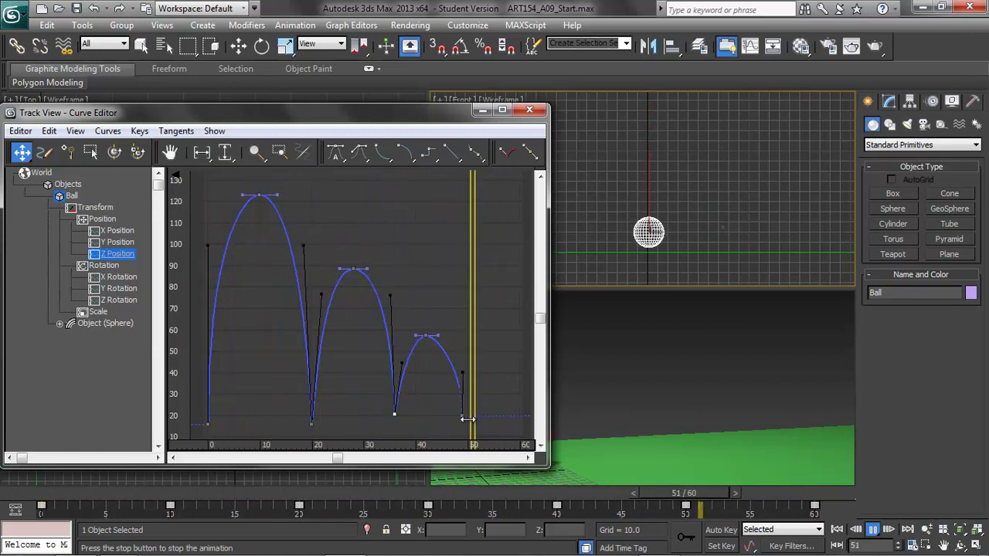
{"action": "left_click_drag", "start_coordinate": [463, 414], "coordinate": [457, 417]}
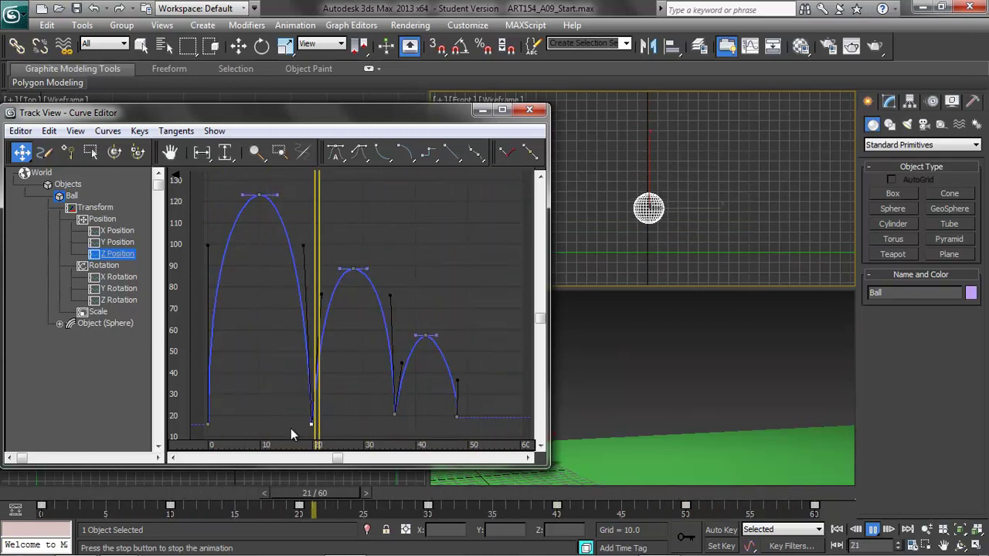
- Try shortening the incoming tangent handle of the frame 20 ground key, and stretch it back to about 100
{"action": "left_click", "coordinate": [214, 130]}
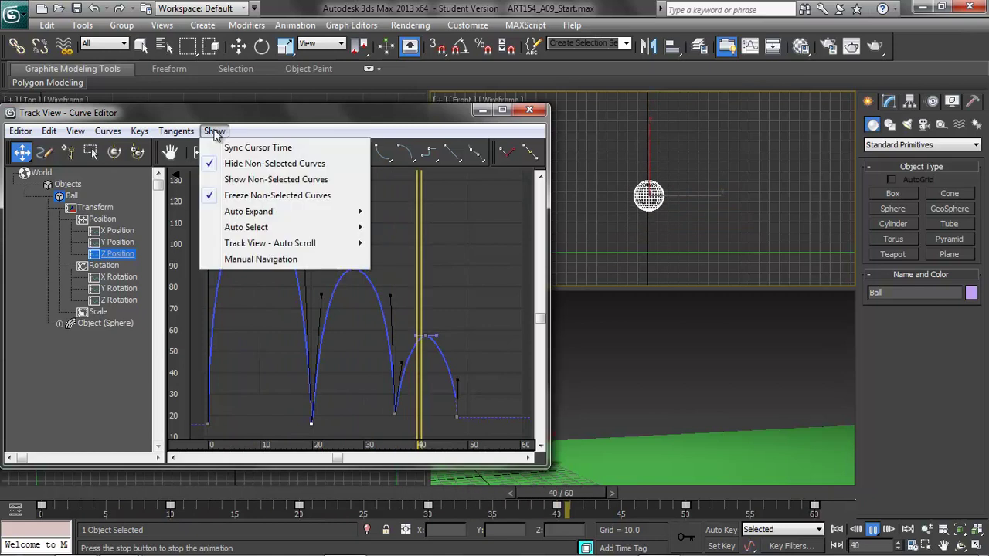
{"action": "left_click", "coordinate": [238, 121]}
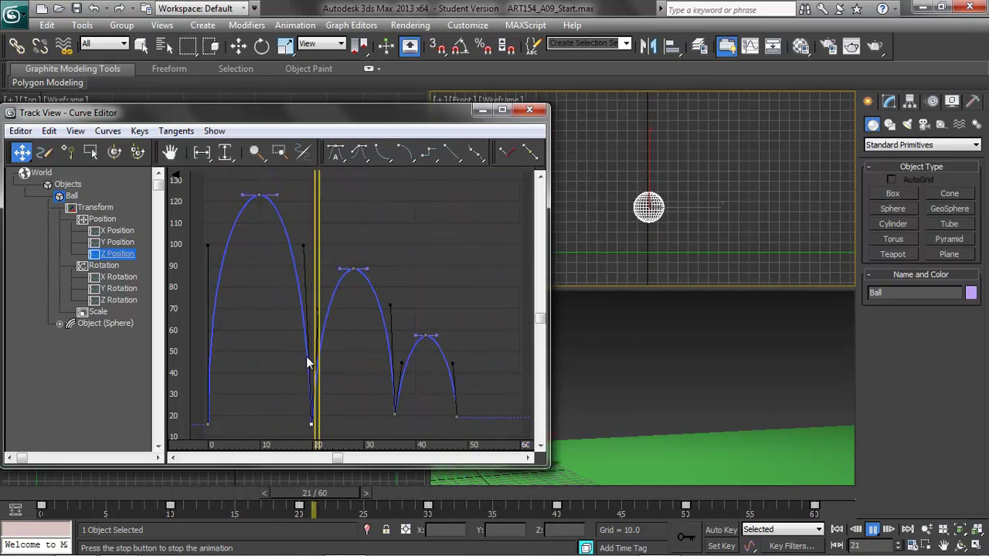
{"action": "left_click_drag", "start_coordinate": [303, 243], "coordinate": [307, 214]}
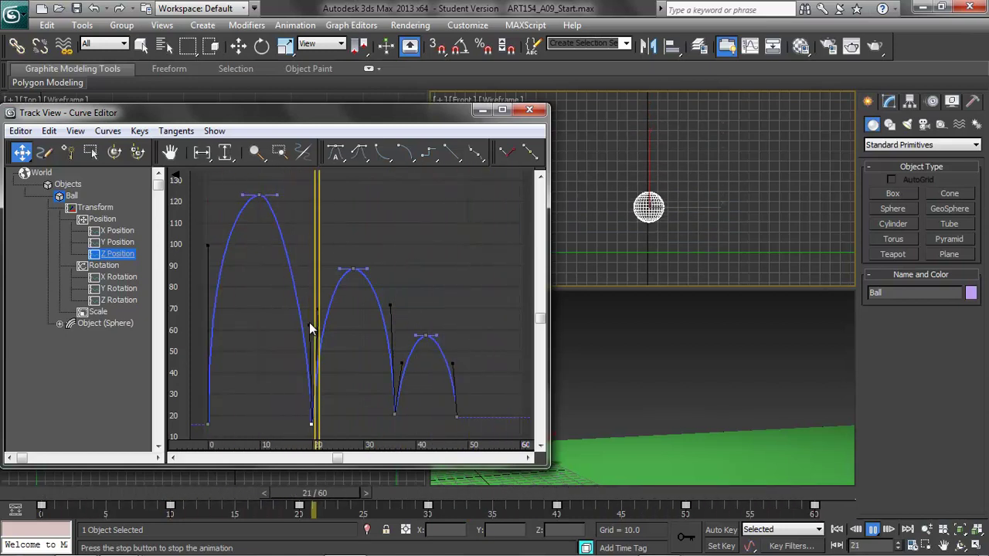
{"action": "left_click_drag", "start_coordinate": [311, 321], "coordinate": [309, 243]}
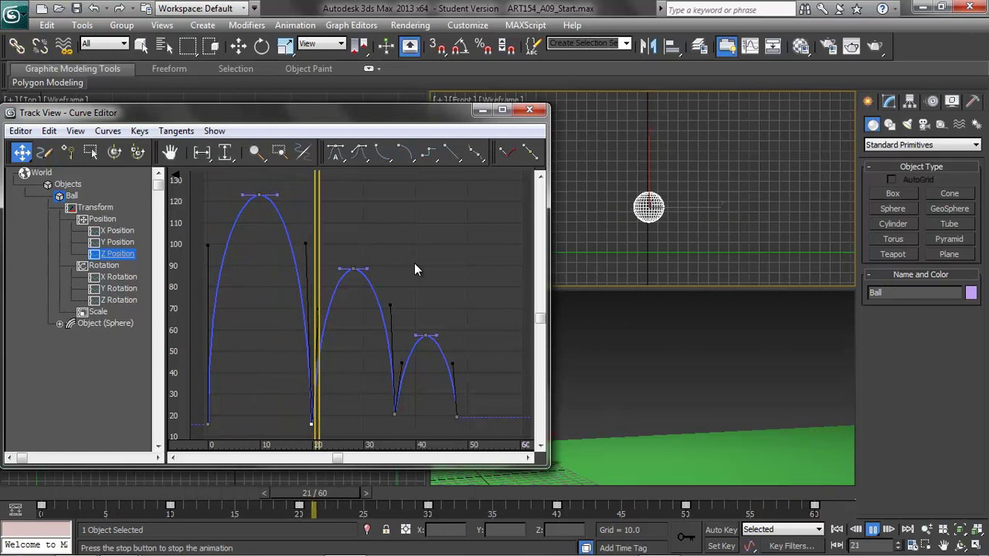
- Close the Curve Editor and return the animation, with playback stopped, to frame 0
{"action": "left_click", "coordinate": [528, 111]}
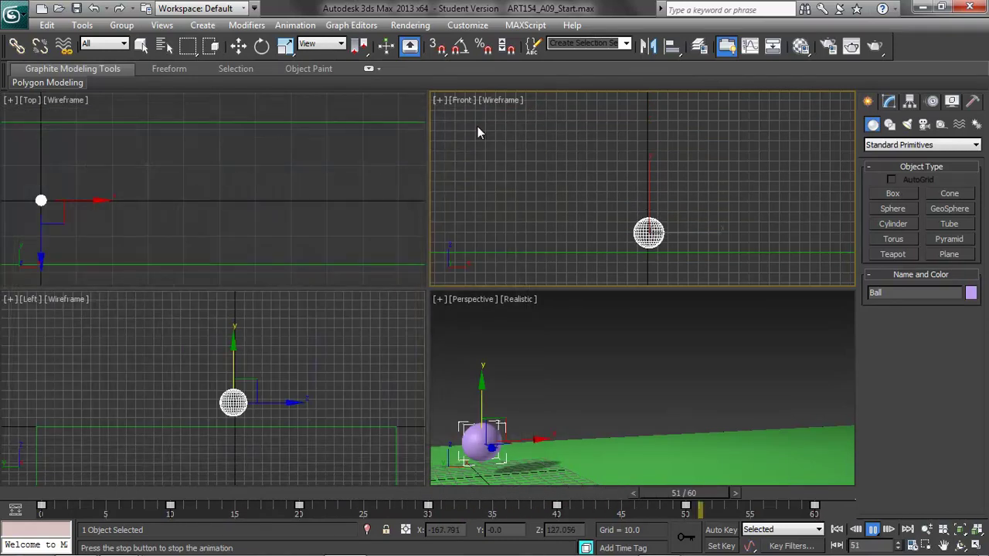
{"action": "left_click", "coordinate": [872, 529]}
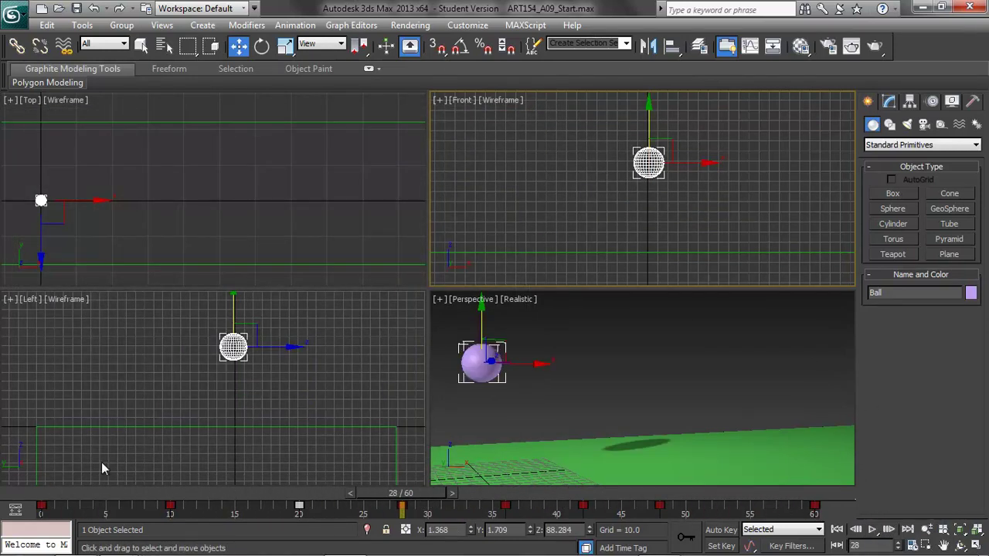
{"action": "left_click_drag", "start_coordinate": [400, 493], "coordinate": [42, 493]}
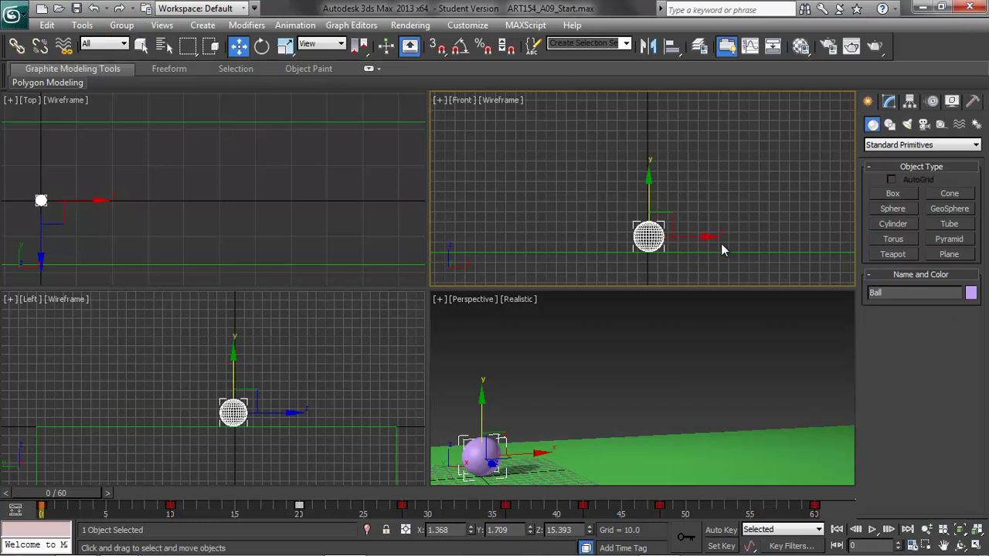
- Clone the animated ball in the Top view as one independent copy named Ball002, offset along Y to about 57
{"action": "left_click_drag", "start_coordinate": [709, 236], "coordinate": [745, 239], "text": "shift"}
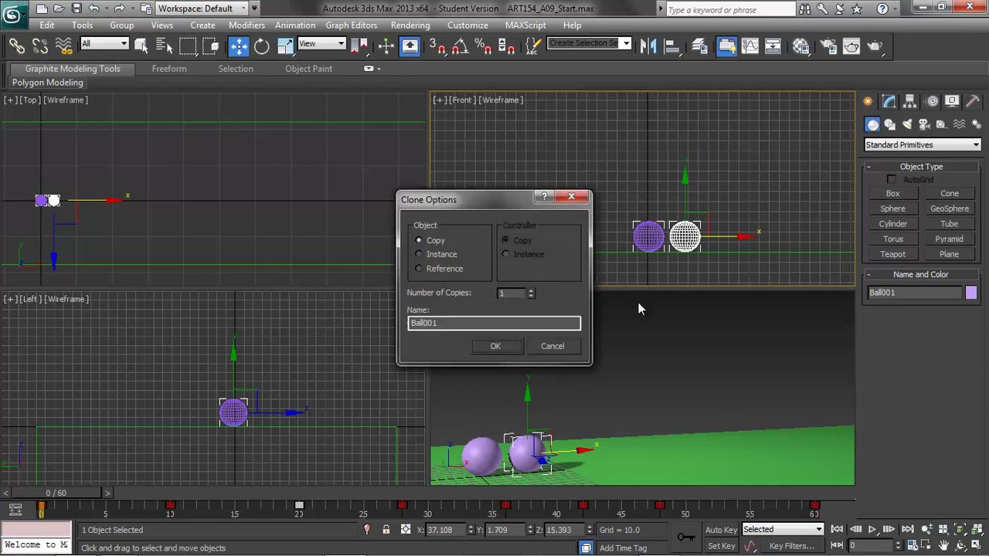
{"action": "left_click", "coordinate": [568, 353]}
{"action": "left_click", "coordinate": [124, 242]}
{"action": "scroll", "coordinate": [126, 237], "scroll_direction": "up", "scroll_amount": 4}
{"action": "middle_click_drag", "start_coordinate": [123, 212], "coordinate": [542, 174]}
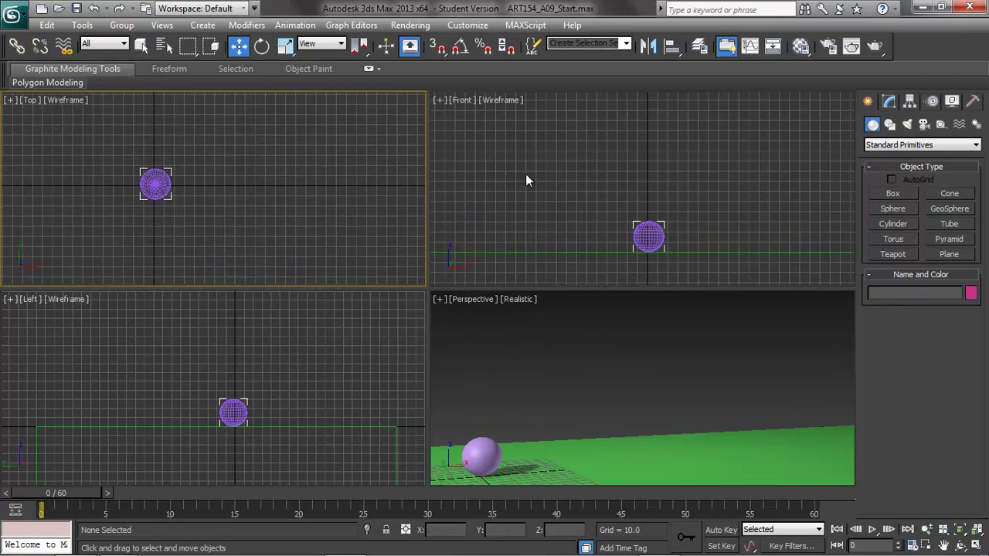
{"action": "left_click", "coordinate": [156, 183]}
{"action": "mouse_move", "coordinate": [155, 135]}
{"action": "left_mouse_down"}
{"action": "mouse_move", "coordinate": [155, 118]}
{"action": "mouse_move", "coordinate": [153, 146]}
{"action": "mouse_move", "coordinate": [155, 89]}
{"action": "left_mouse_up"}
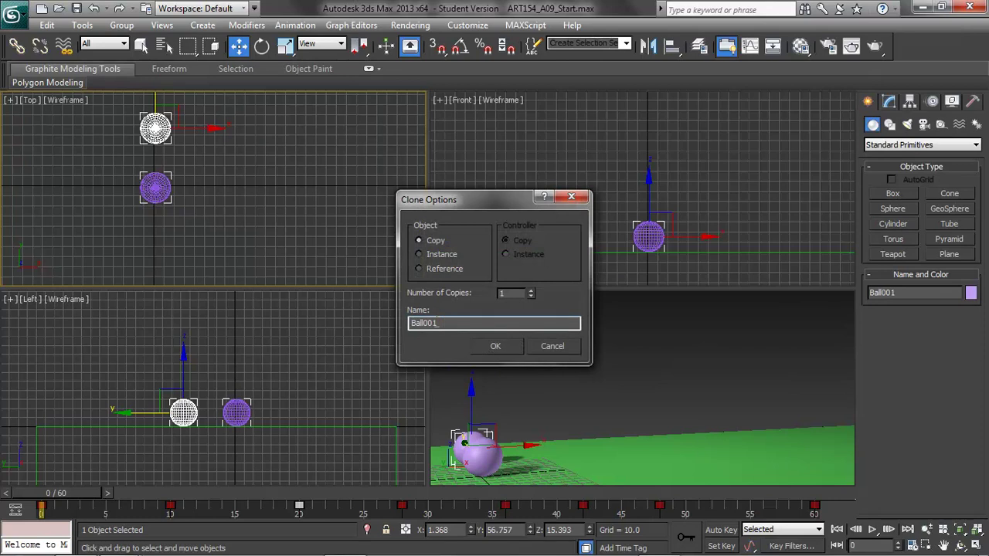
{"action": "left_click", "coordinate": [505, 341]}
- Clone Ball002 as one more independent copy farther along Y, at about 120
{"action": "middle_click_drag", "start_coordinate": [306, 183], "coordinate": [309, 258]}
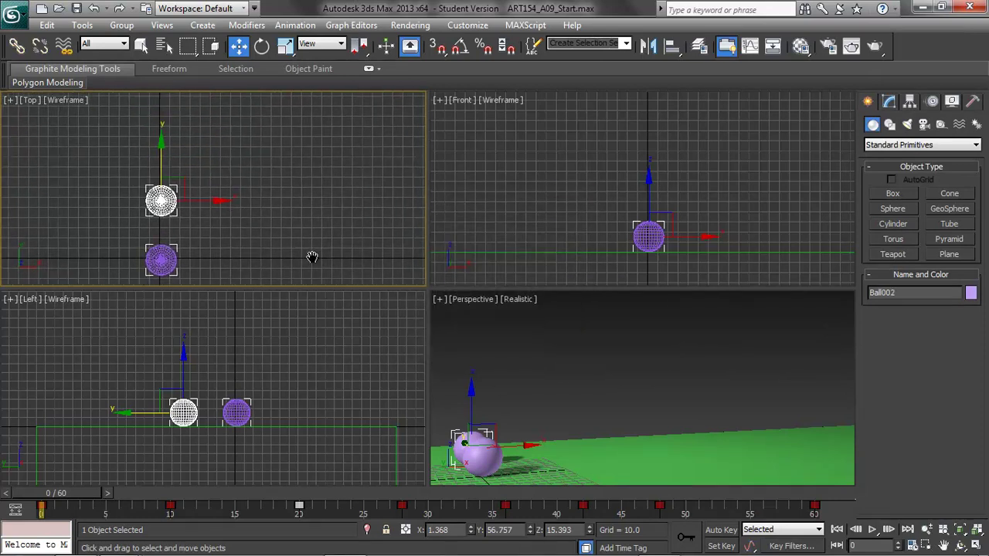
{"action": "scroll", "coordinate": [310, 258], "scroll_direction": "down", "scroll_amount": 2}
{"action": "mouse_move", "coordinate": [176, 149]}
{"action": "left_mouse_down", "text": "shift"}
{"action": "mouse_move", "coordinate": [185, 102]}
{"action": "mouse_move", "coordinate": [192, 111]}
{"action": "left_mouse_up", "text": "shift"}
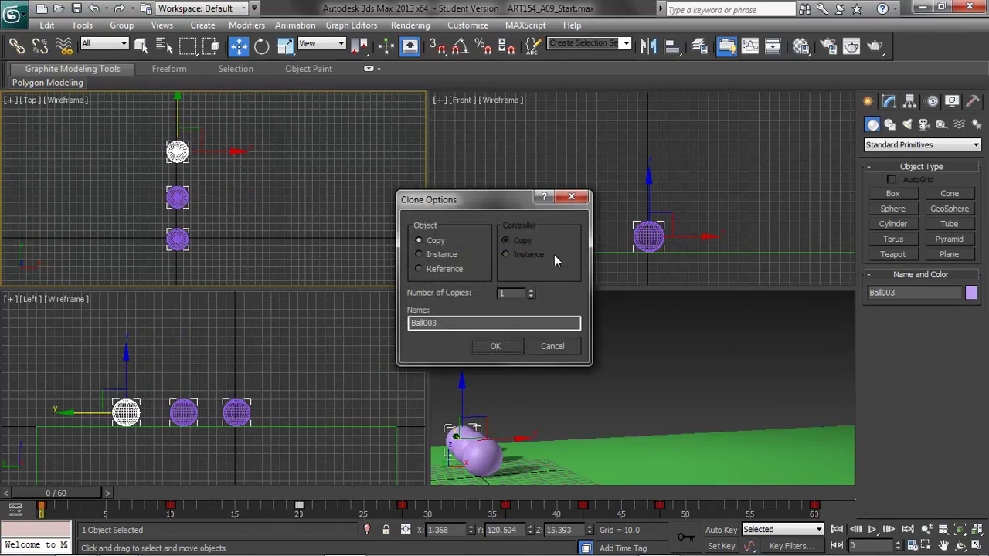
{"action": "left_click", "coordinate": [496, 349]}
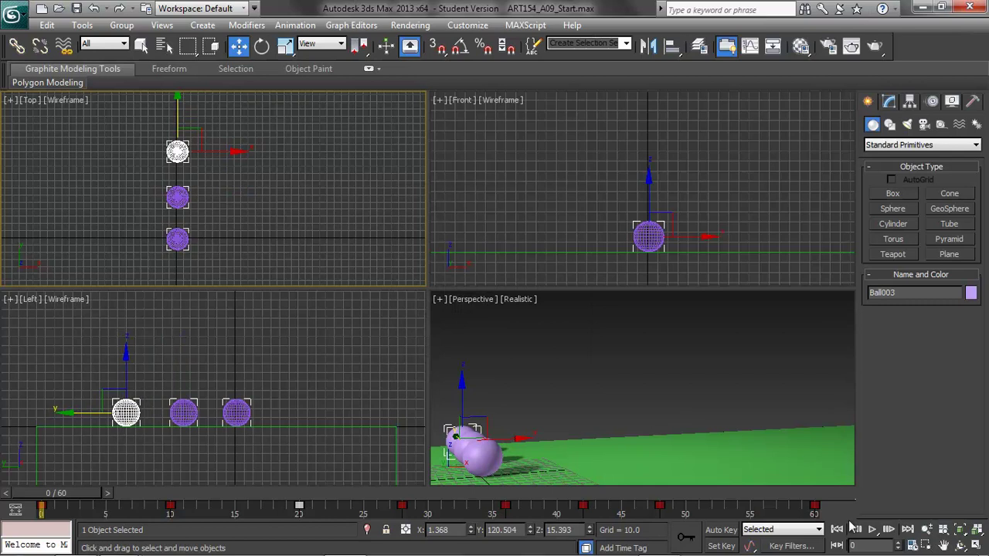
- Play the animation in the Perspective viewport to check how the three balls bounce
{"action": "left_click", "coordinate": [873, 530]}
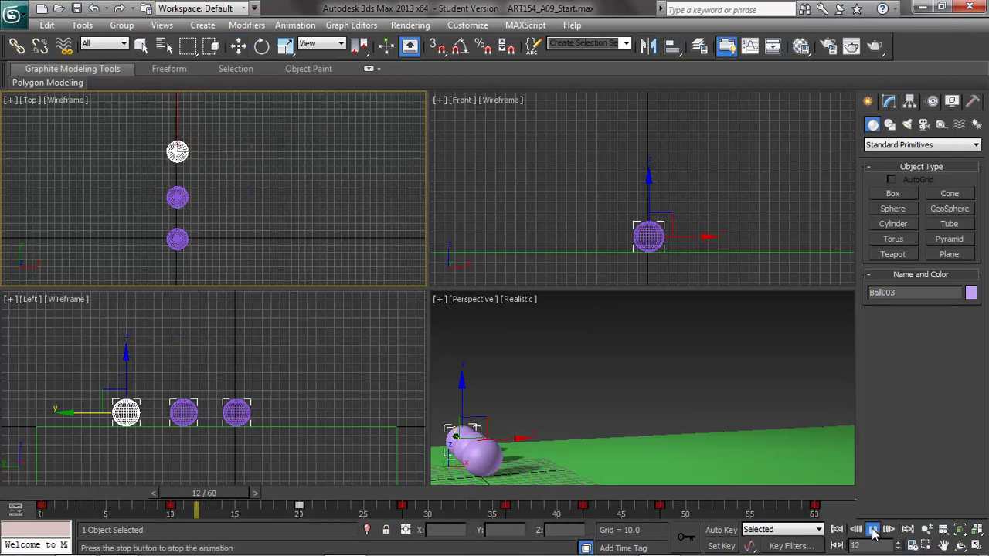
{"action": "left_click", "coordinate": [872, 531]}
{"action": "left_click", "coordinate": [607, 379]}
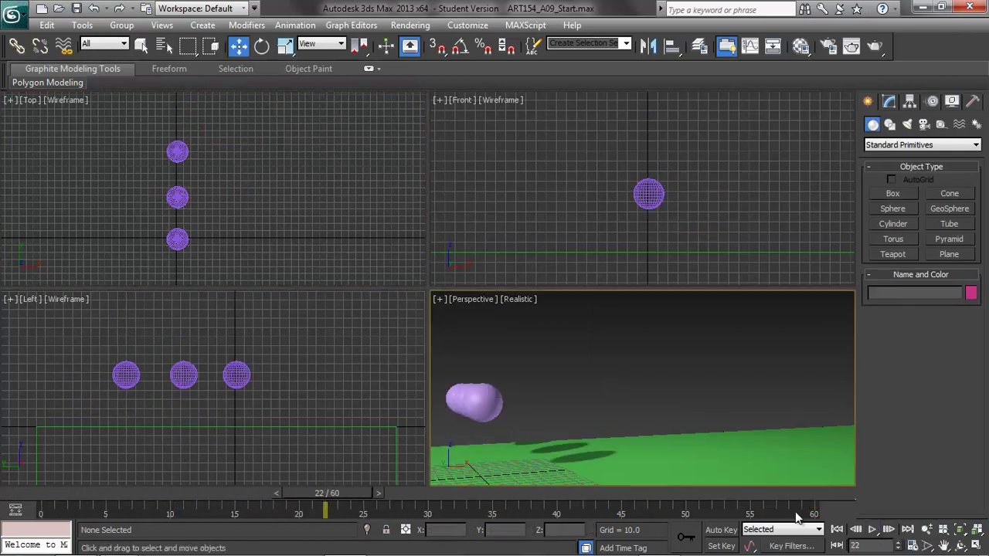
{"action": "left_click", "coordinate": [873, 530]}
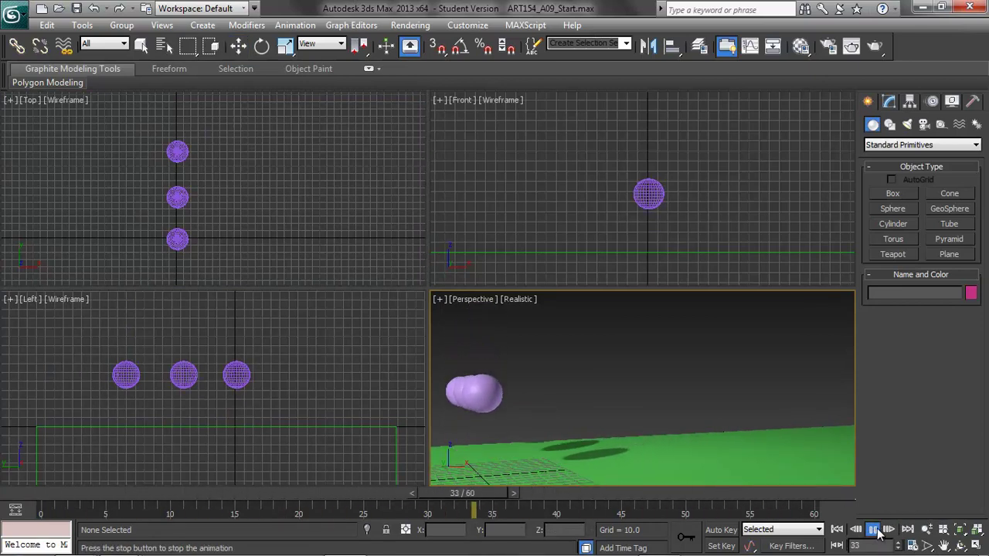
{"action": "left_click", "coordinate": [874, 530]}
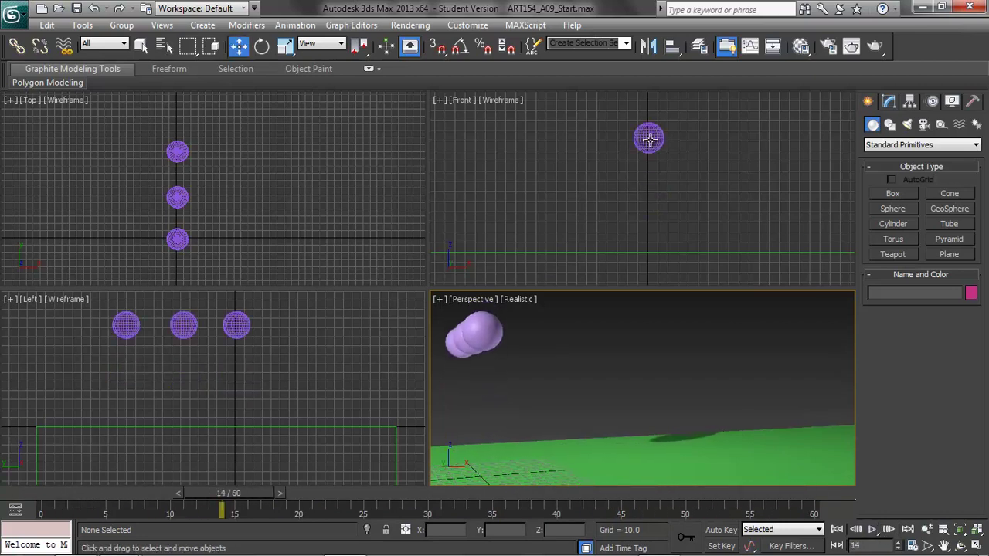
{"action": "left_click", "coordinate": [351, 27]}
{"action": "left_click", "coordinate": [366, 43]}
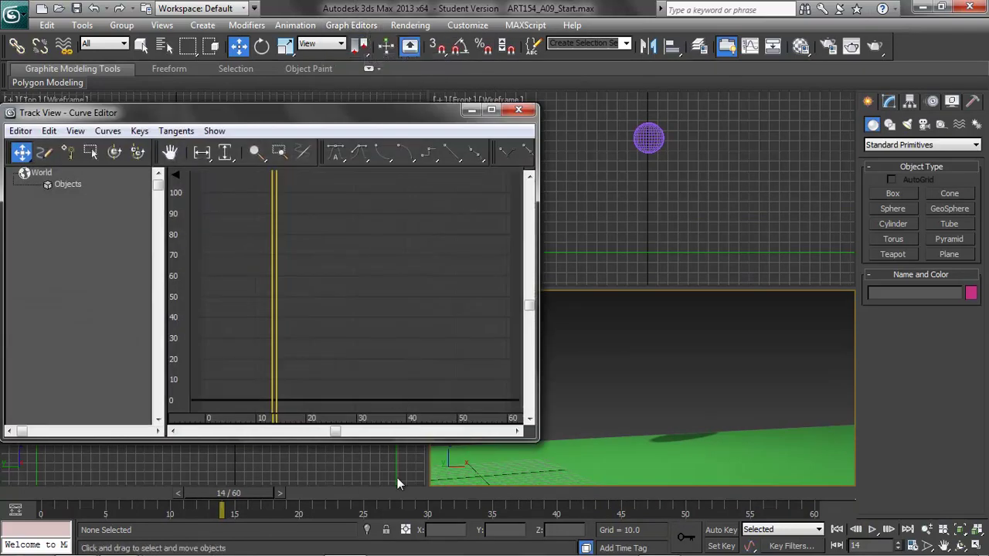
{"action": "left_click", "coordinate": [518, 110]}
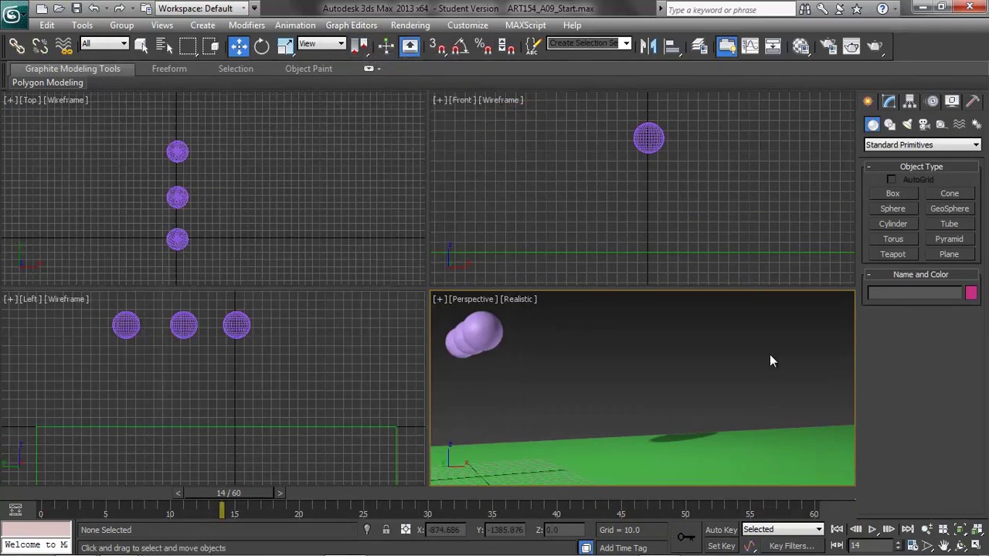
- Set the animation's end time to frame 180 in the Time Configuration
{"action": "left_click", "coordinate": [914, 546]}
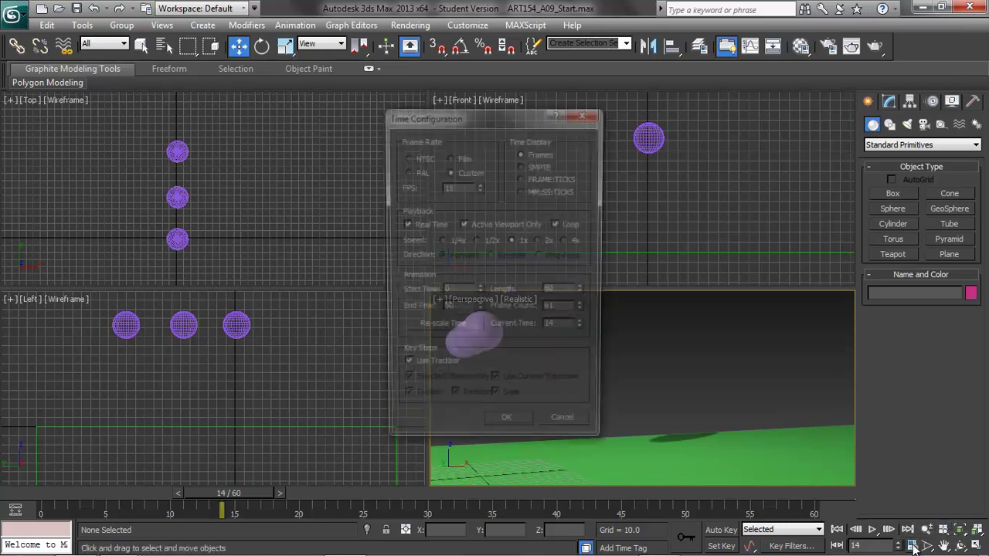
{"action": "left_click_drag", "start_coordinate": [463, 309], "coordinate": [418, 311]}
{"action": "type", "text": "180"}
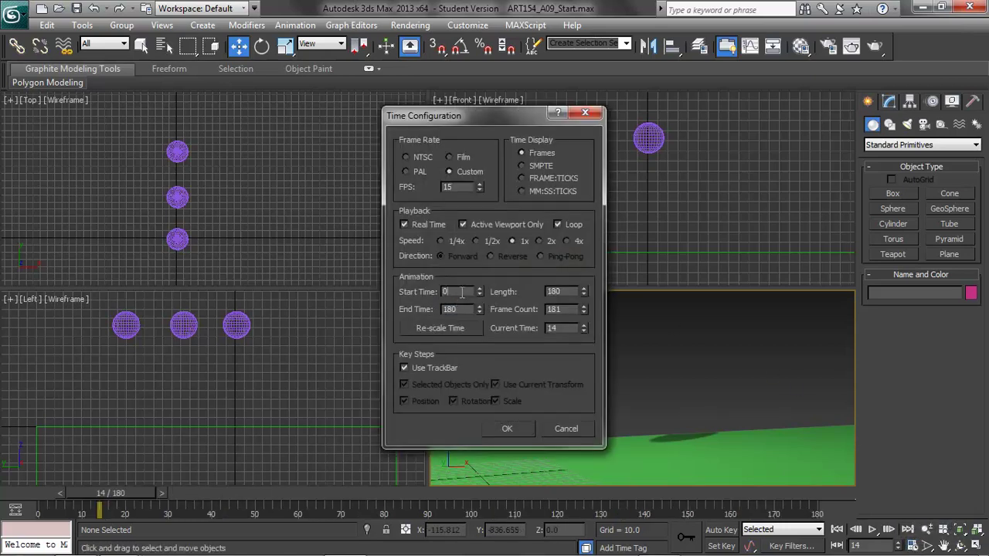
{"action": "left_click", "coordinate": [506, 427]}
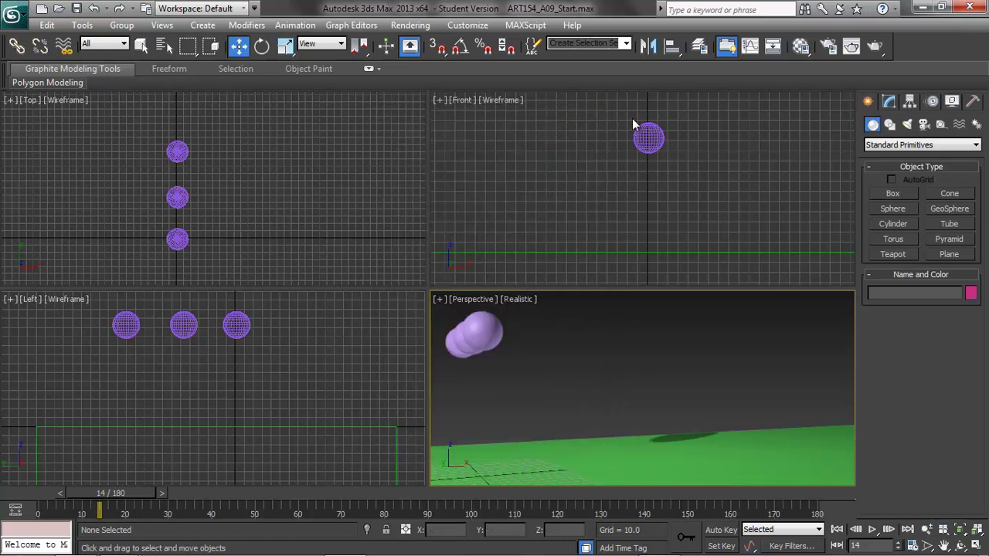
- Shift all keys of the middle ball, Ball002, 60 frames ahead so its bounce starts at frame 60
{"action": "left_click", "coordinate": [176, 197]}
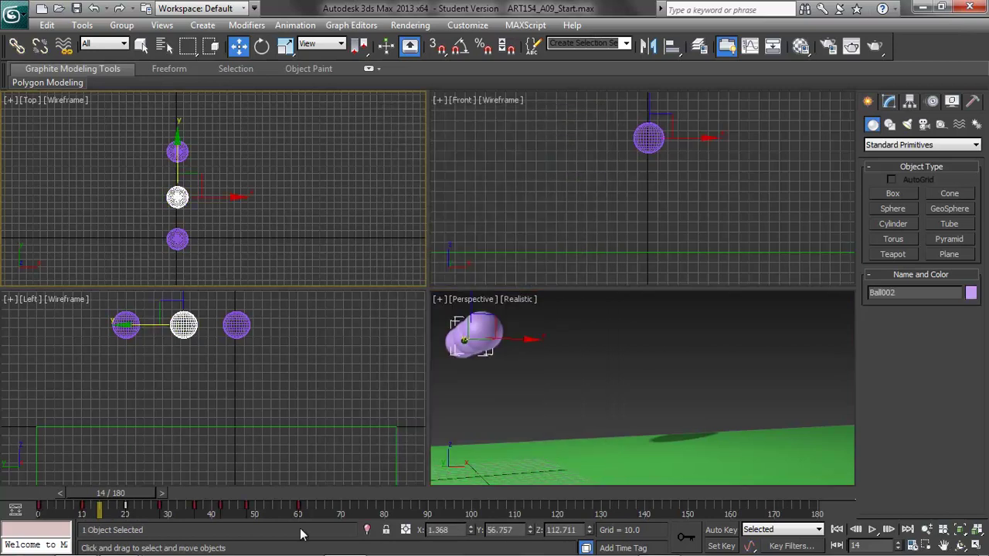
{"action": "mouse_move", "coordinate": [311, 509]}
{"action": "left_mouse_down"}
{"action": "mouse_move", "coordinate": [37, 506]}
{"action": "mouse_move", "coordinate": [298, 496]}
{"action": "left_mouse_up"}
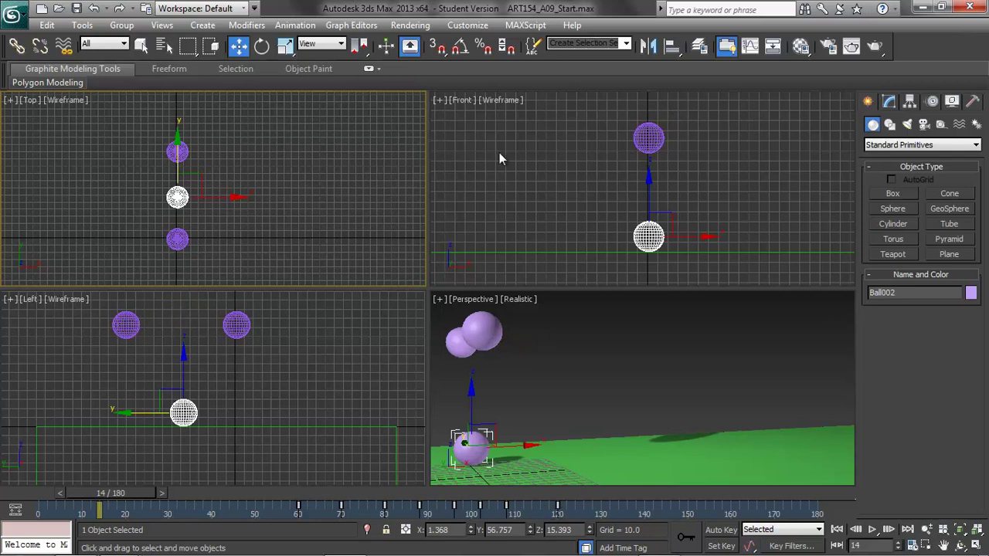
- Shift all keys of the farthest ball, Ball003, 120 frames ahead in the Curve Editor so its bounce starts at frame 120
{"action": "left_click", "coordinate": [178, 152]}
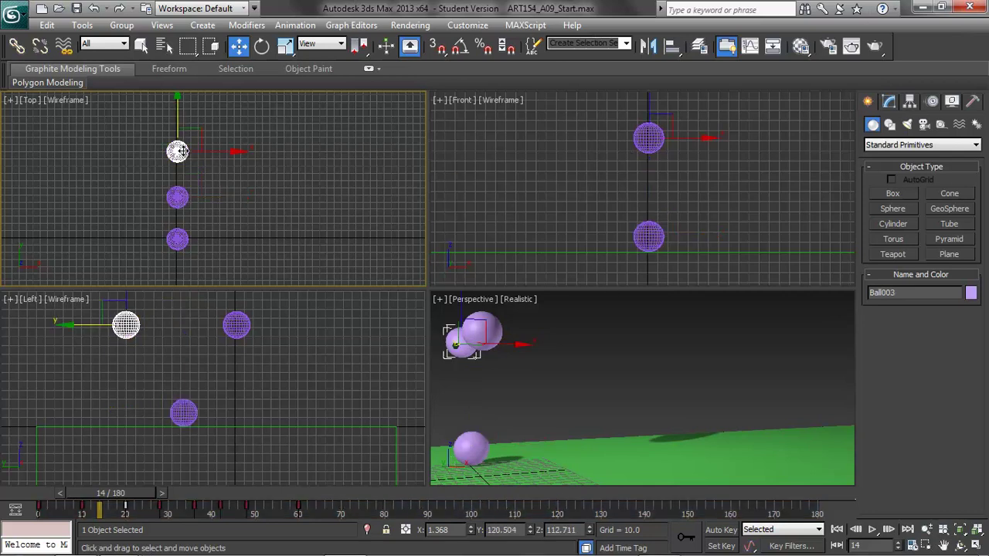
{"action": "left_click", "coordinate": [352, 25]}
{"action": "left_click", "coordinate": [386, 43]}
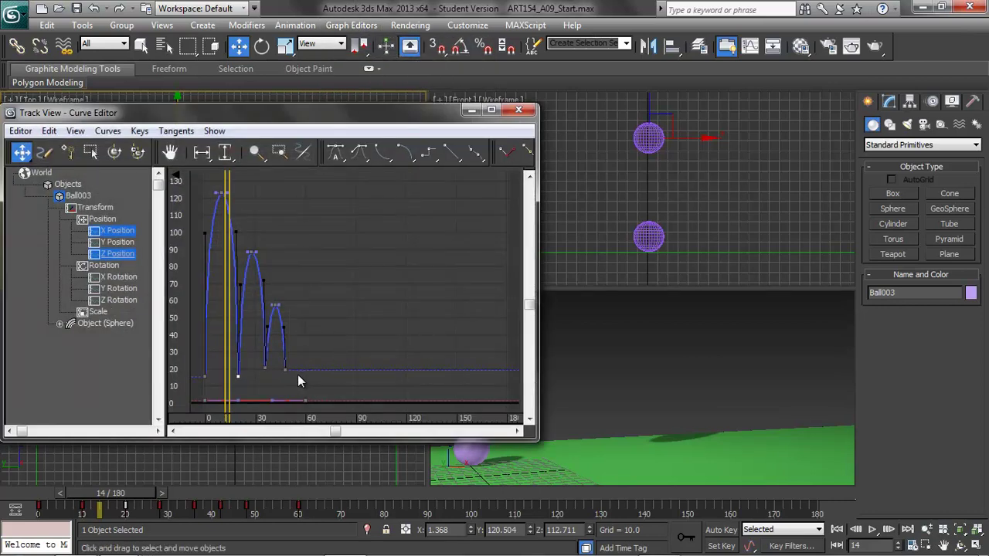
{"action": "left_click_drag", "start_coordinate": [316, 181], "coordinate": [410, 408]}
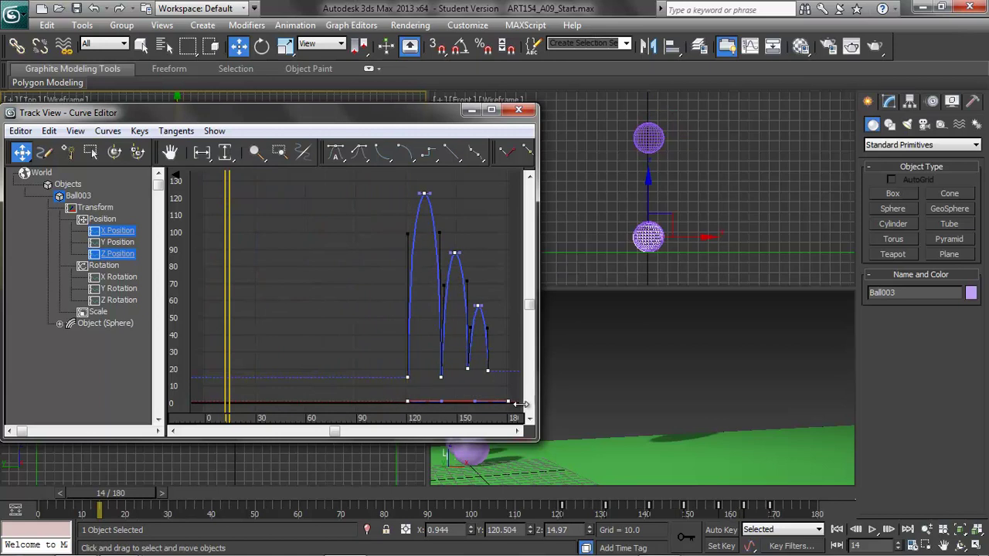
{"action": "left_click", "coordinate": [518, 110]}
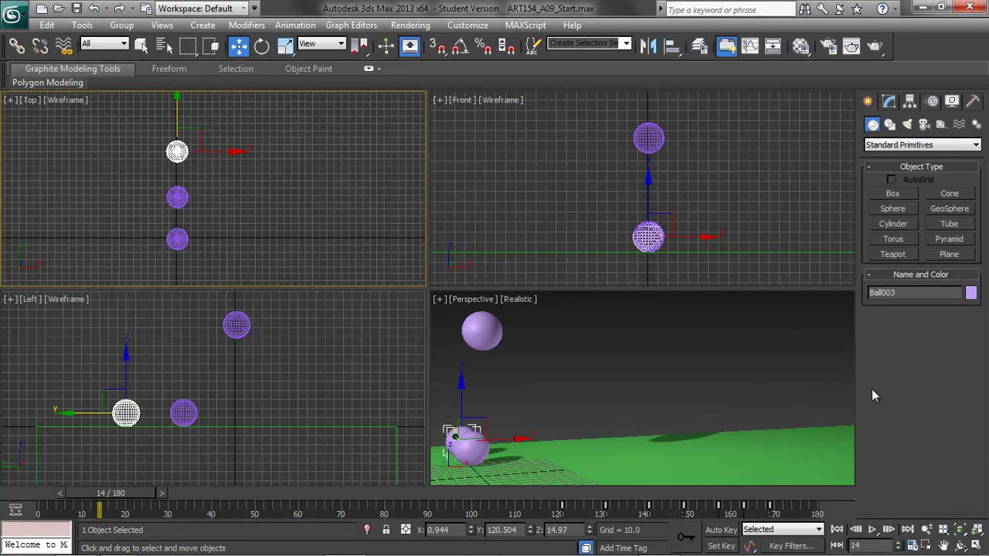
- Play the animation from frame 0 in the Perspective viewport to check the staggered bounces of the three balls
{"action": "left_click", "coordinate": [837, 530]}
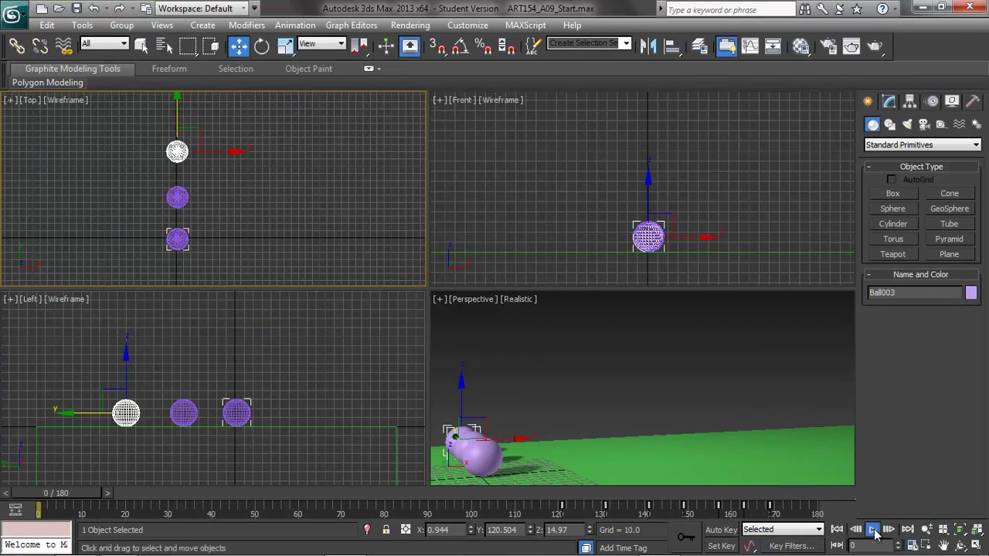
{"action": "left_click", "coordinate": [875, 533]}
{"action": "left_click", "coordinate": [662, 369]}
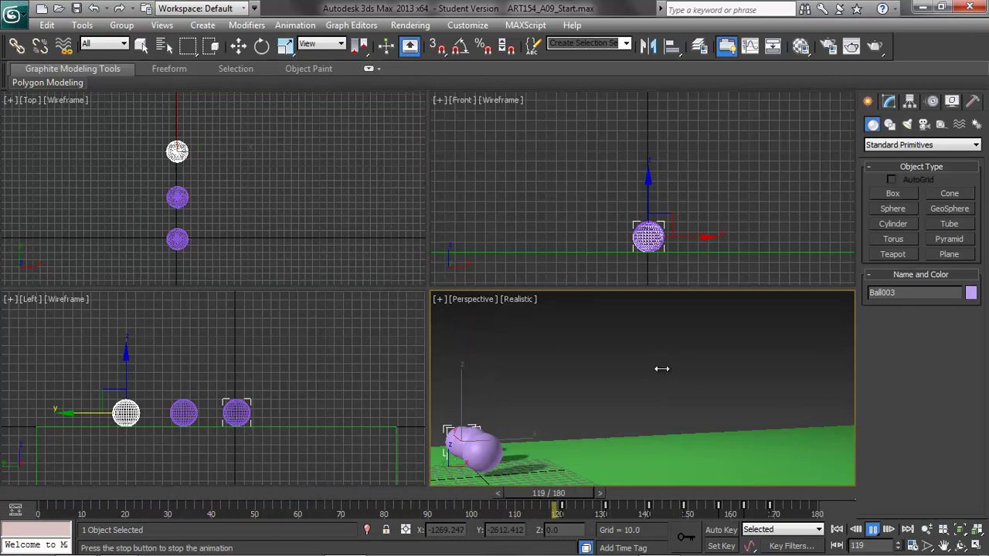
{"action": "left_click", "coordinate": [873, 533]}
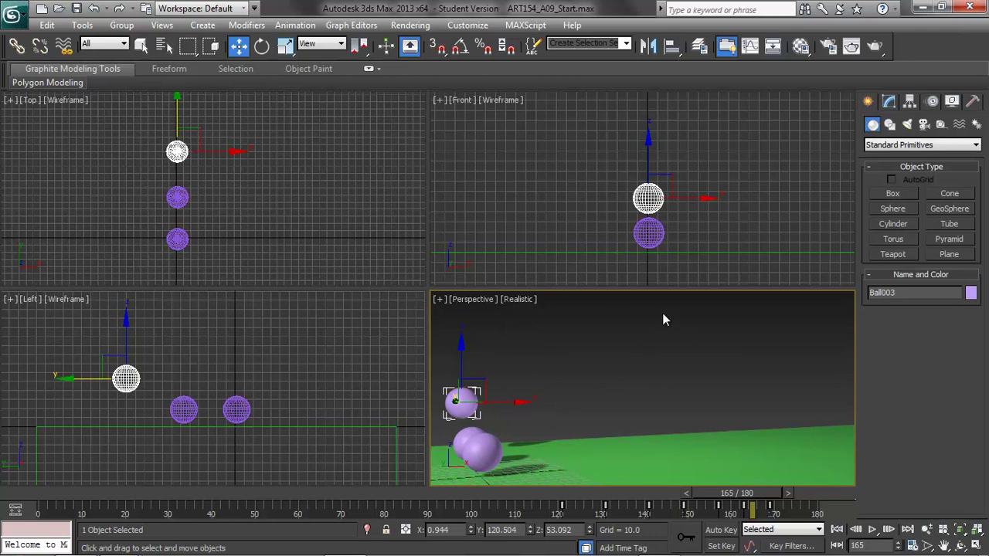
- Turn on the Trajectory display for Ball003 in its Object Properties
{"action": "right_click", "coordinate": [463, 397]}
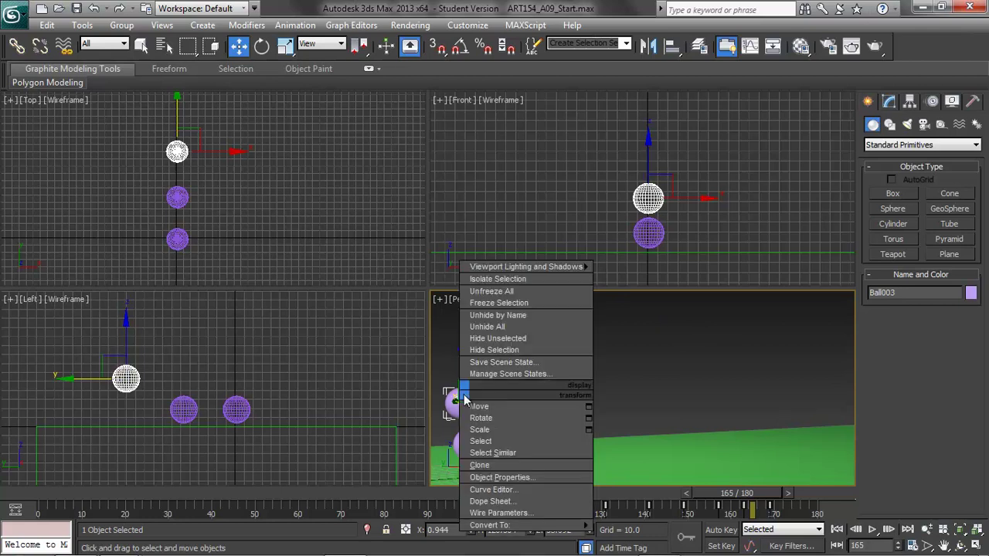
{"action": "left_click", "coordinate": [488, 479]}
{"action": "left_click", "coordinate": [367, 361]}
{"action": "left_click", "coordinate": [542, 486]}
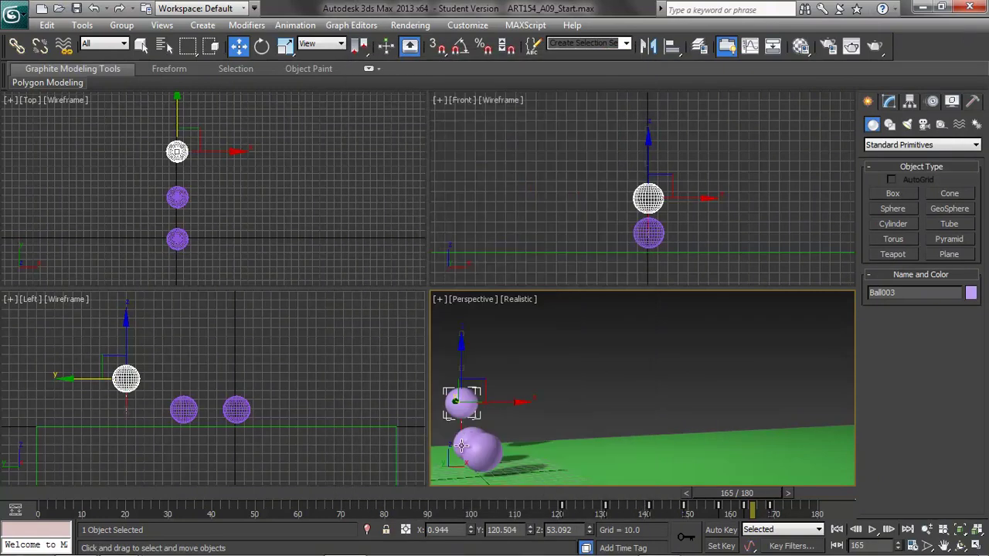
- Raise the last X Position key of Ball003 to about 98 in the Curve Editor so the ball travels along X while bouncing
{"action": "left_click", "coordinate": [381, 26]}
{"action": "left_click", "coordinate": [379, 40]}
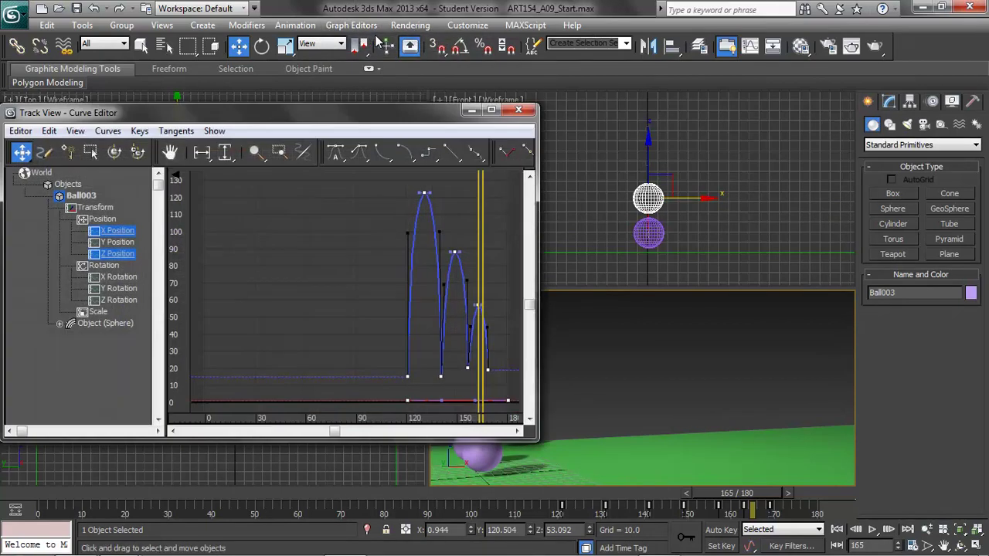
{"action": "left_click", "coordinate": [108, 232]}
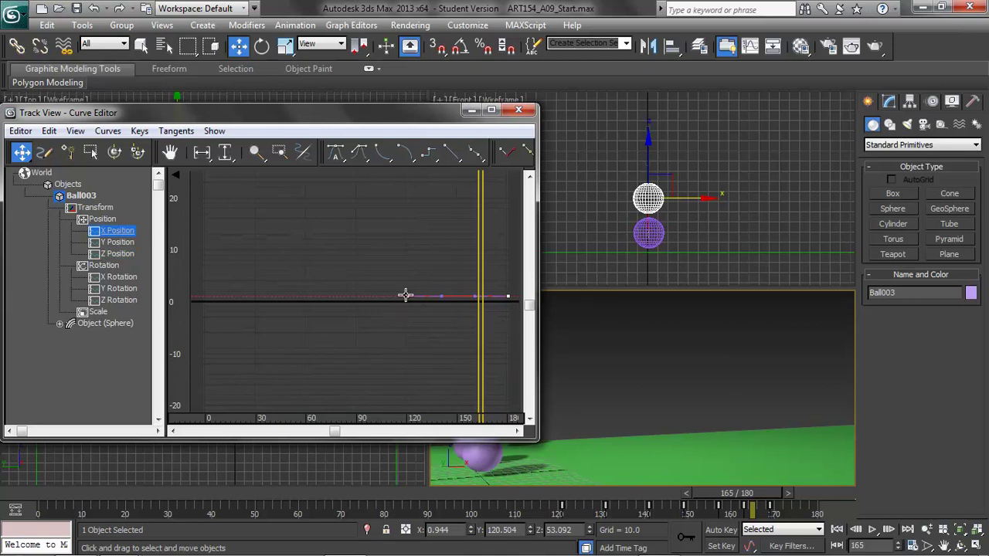
{"action": "left_click_drag", "start_coordinate": [407, 118], "coordinate": [410, 91]}
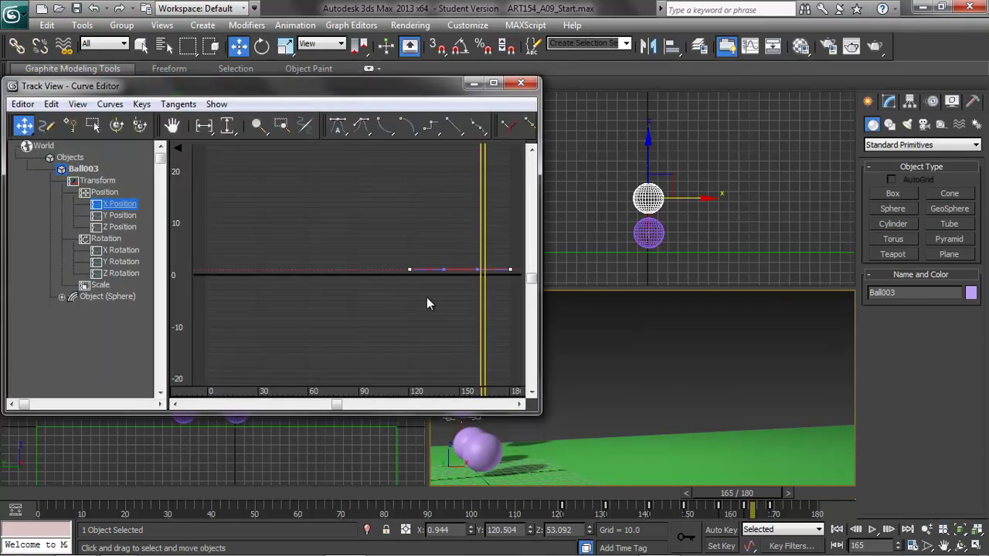
{"action": "middle_click_drag", "start_coordinate": [435, 306], "coordinate": [305, 325]}
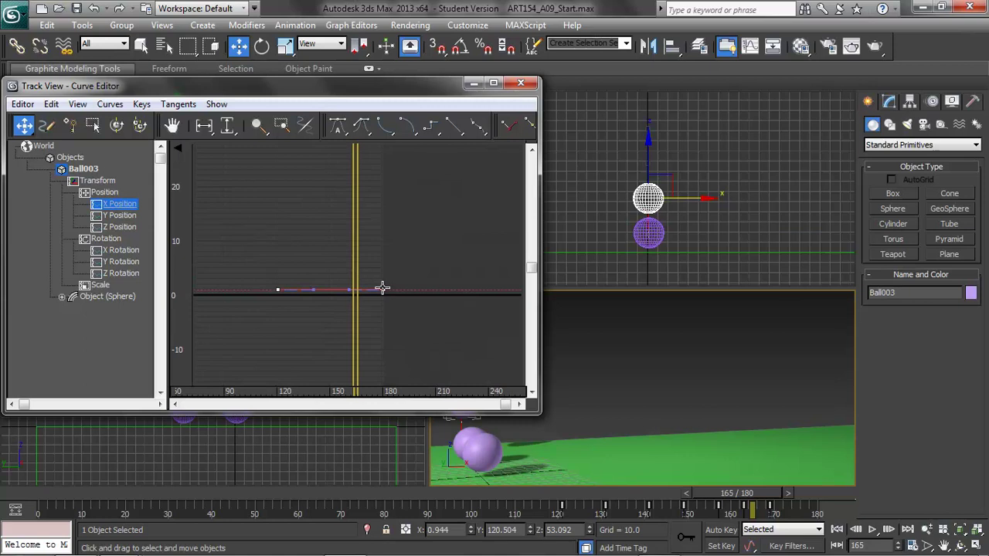
{"action": "mouse_move", "coordinate": [383, 289]}
{"action": "left_mouse_down"}
{"action": "mouse_move", "coordinate": [379, 278]}
{"action": "mouse_move", "coordinate": [379, 299]}
{"action": "mouse_move", "coordinate": [381, 180]}
{"action": "left_mouse_up"}
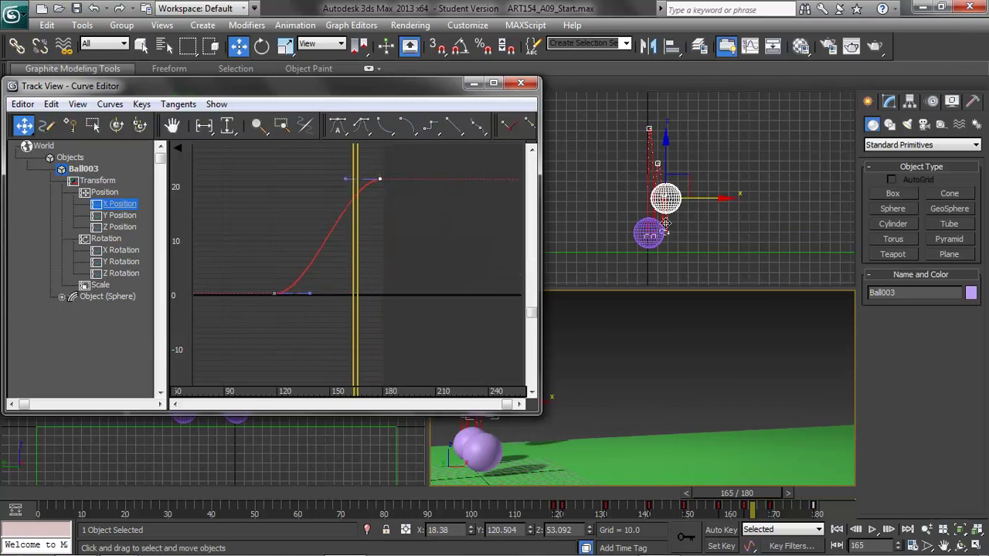
{"action": "middle_click_drag", "start_coordinate": [414, 251], "coordinate": [404, 282]}
{"action": "scroll", "coordinate": [404, 284], "scroll_direction": "down", "scroll_amount": 4}
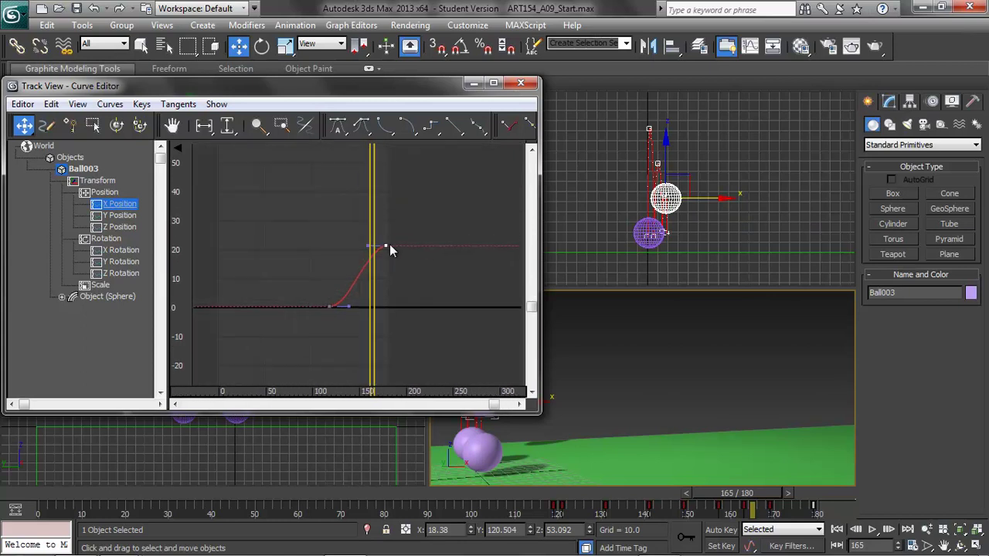
{"action": "mouse_move", "coordinate": [387, 244]}
{"action": "left_mouse_down"}
{"action": "mouse_move", "coordinate": [379, 222]}
{"action": "mouse_move", "coordinate": [390, 152]}
{"action": "left_mouse_up"}
{"action": "middle_click_drag", "start_coordinate": [422, 224], "coordinate": [396, 325]}
{"action": "scroll", "coordinate": [396, 325], "scroll_direction": "down", "scroll_amount": 2}
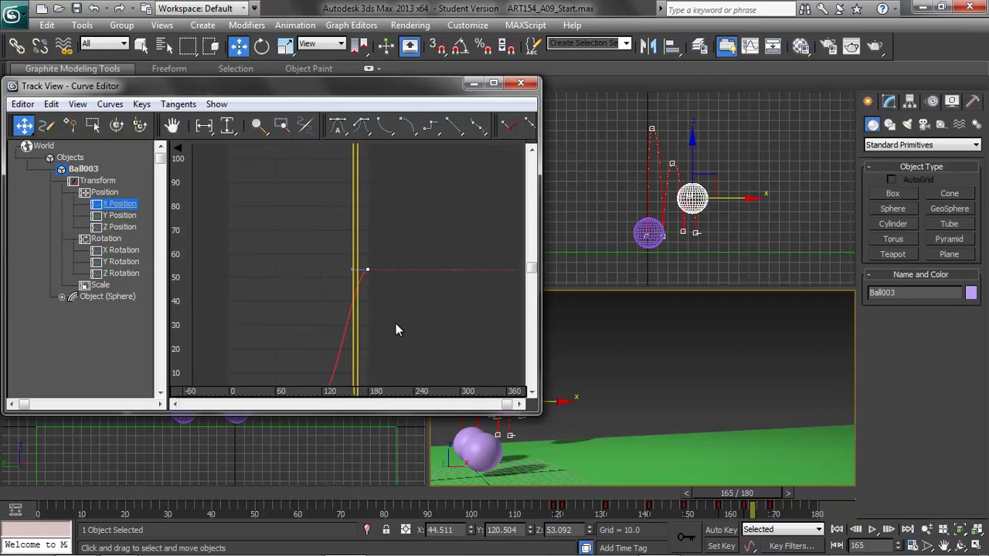
{"action": "left_click_drag", "start_coordinate": [371, 275], "coordinate": [370, 180]}
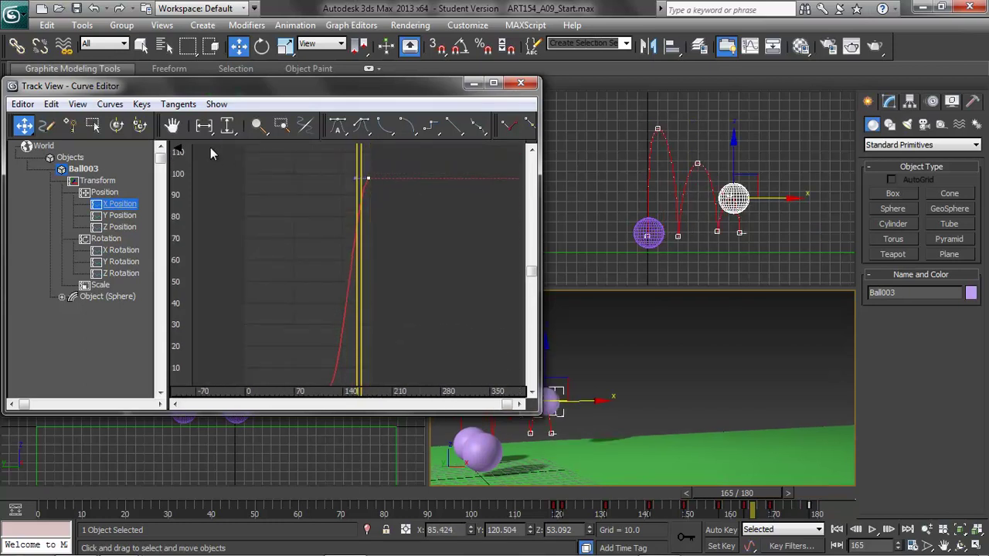
- Reshape Ball003's X Position curve with a steeper tangent at the first key and a longer flat tangent at the last key
{"action": "left_click", "coordinate": [227, 125]}
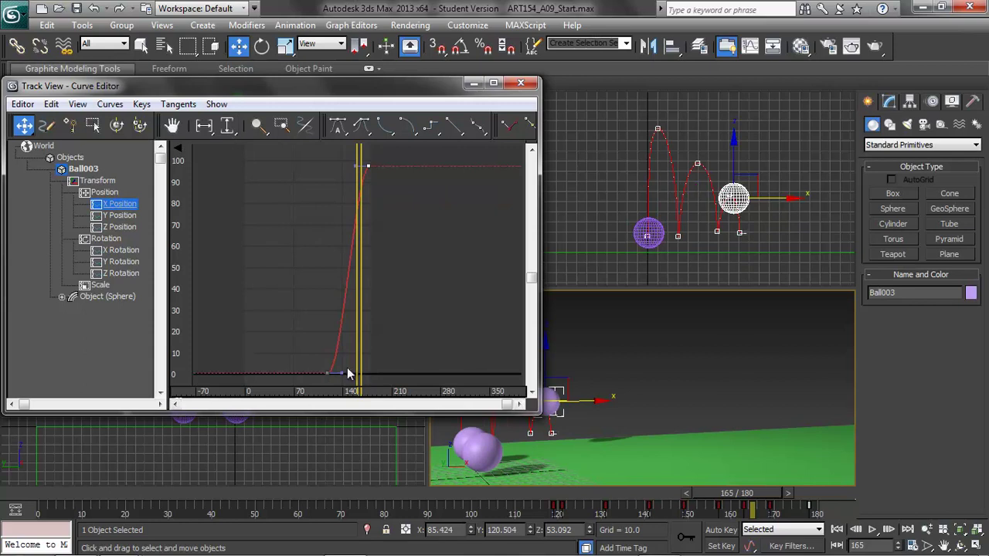
{"action": "left_click_drag", "start_coordinate": [342, 371], "coordinate": [332, 335]}
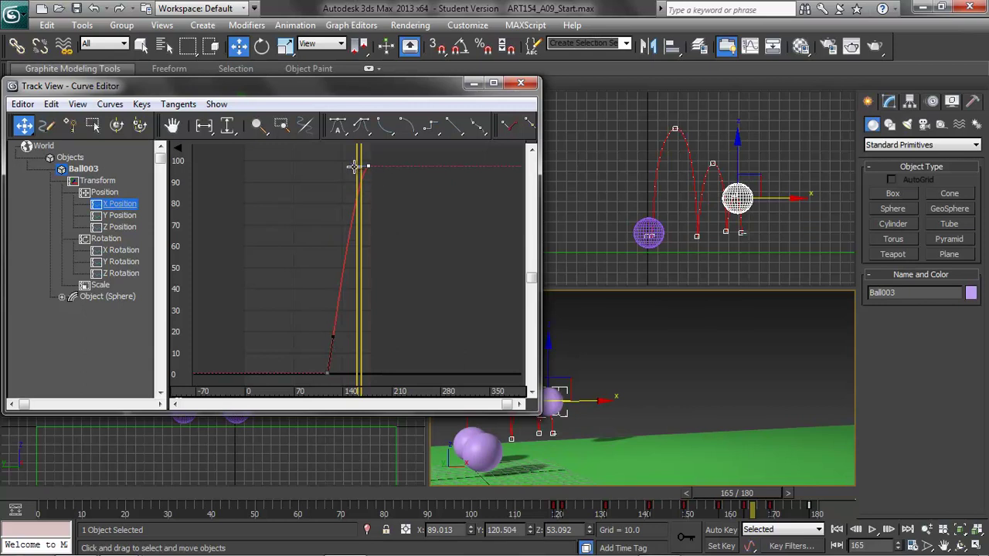
{"action": "left_click_drag", "start_coordinate": [353, 167], "coordinate": [340, 165]}
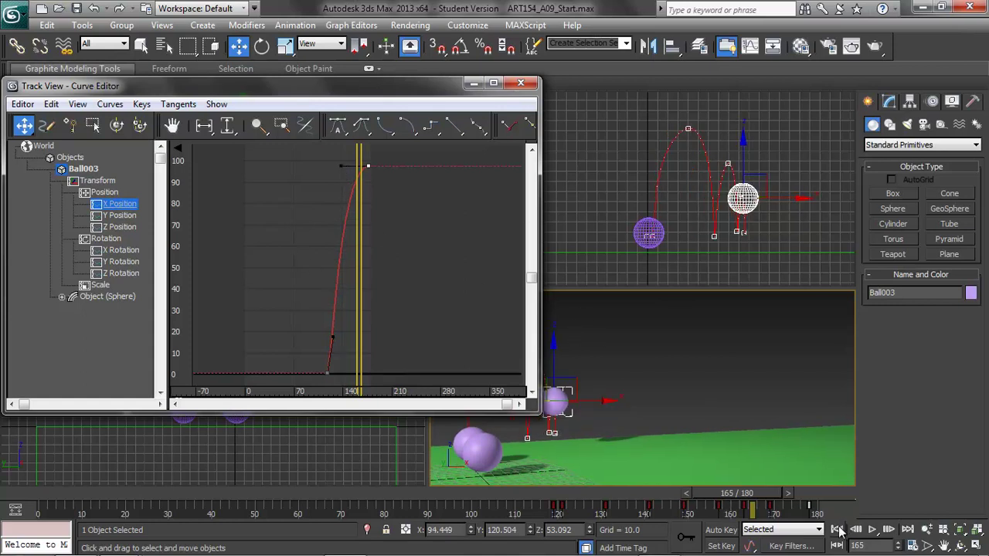
- Play the animation to check Ball003's travel along X, stop it and close the Curve Editor
{"action": "left_click", "coordinate": [872, 529]}
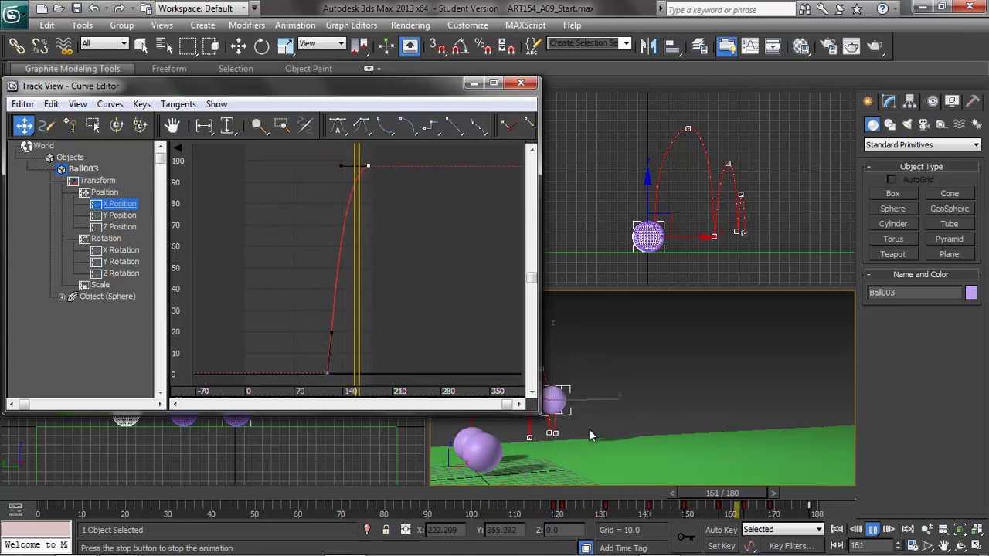
{"action": "left_click", "coordinate": [870, 529]}
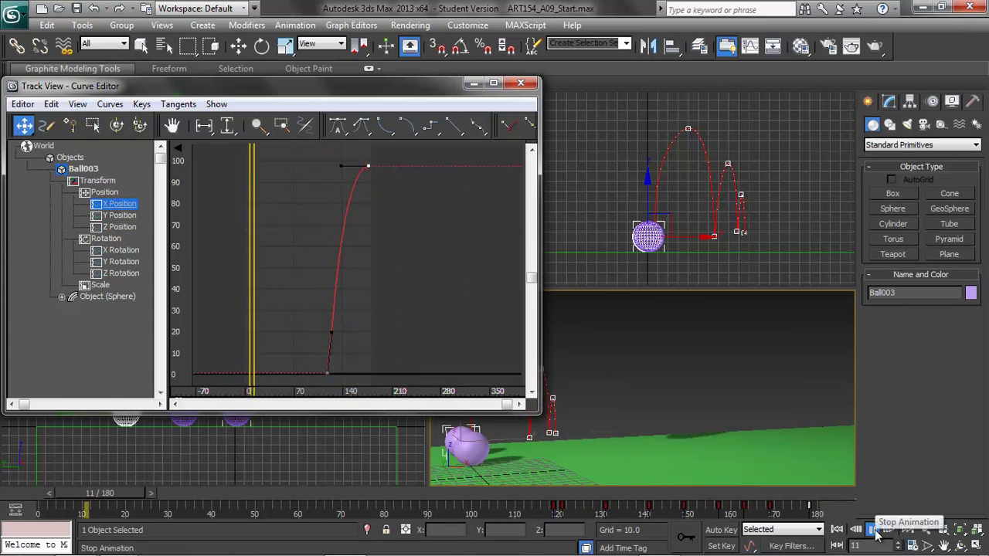
{"action": "left_click", "coordinate": [521, 84]}
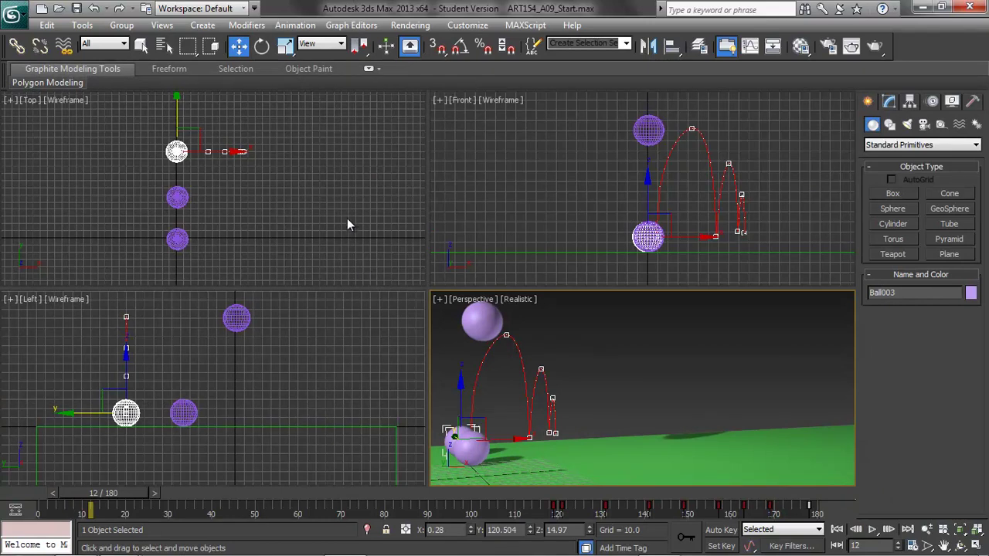
- Set up the render for the Active Time Segment, 0 to 180, with a 320x240 output size
{"action": "left_click", "coordinate": [410, 25]}
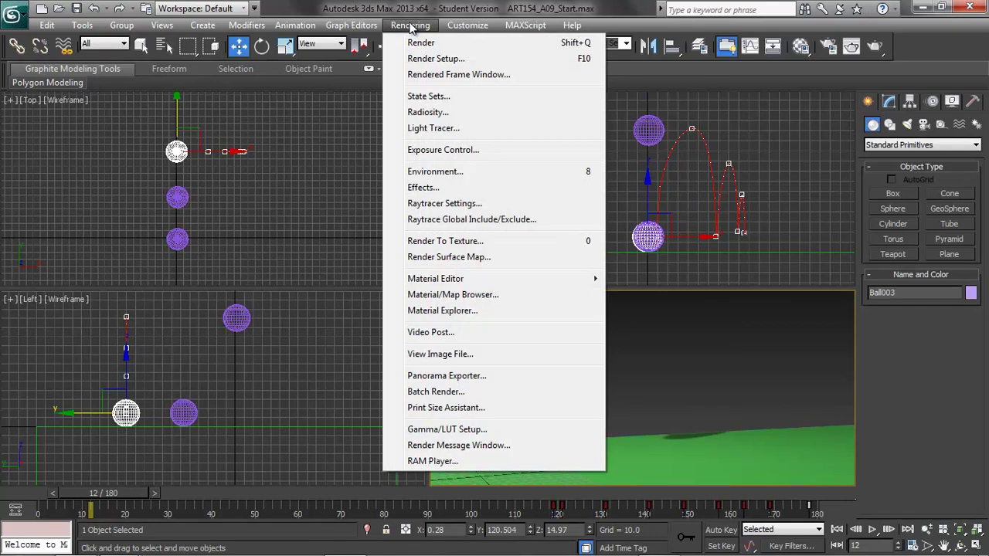
{"action": "left_click", "coordinate": [430, 61]}
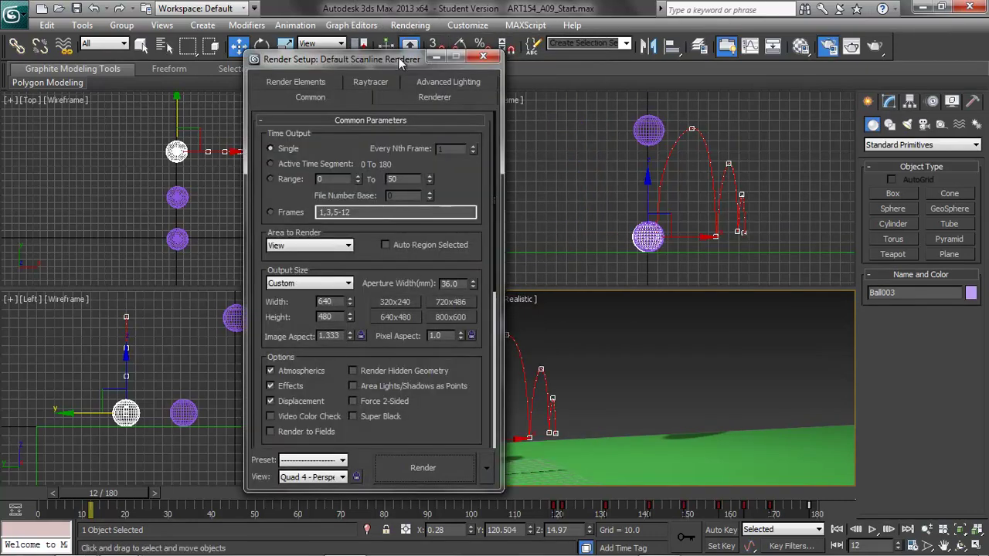
{"action": "left_click_drag", "start_coordinate": [383, 57], "coordinate": [316, 43]}
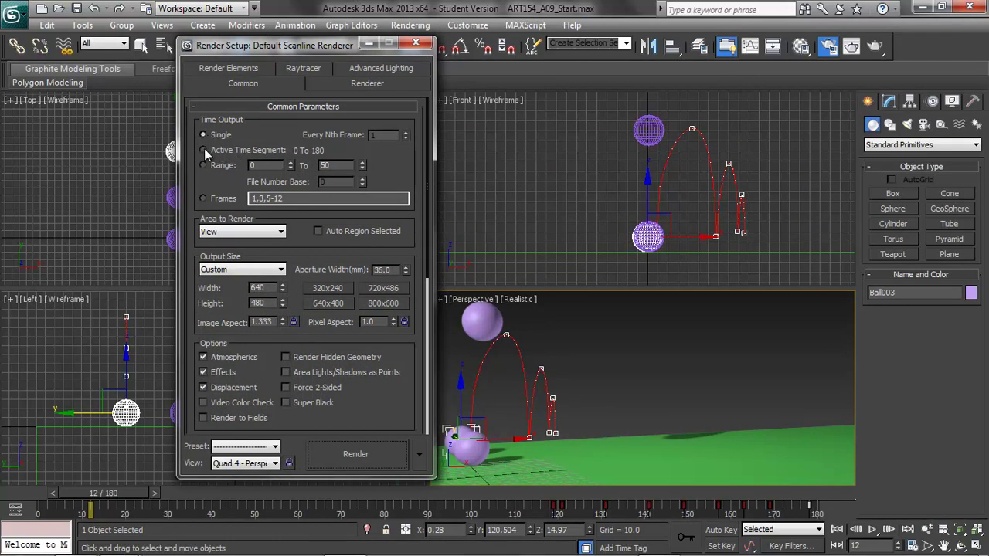
{"action": "left_click", "coordinate": [204, 150]}
{"action": "left_click", "coordinate": [327, 287]}
- Set the render output file to rendering1 on the Desktop, in the MOV QuickTime format
{"action": "left_click_drag", "start_coordinate": [428, 219], "coordinate": [455, 438]}
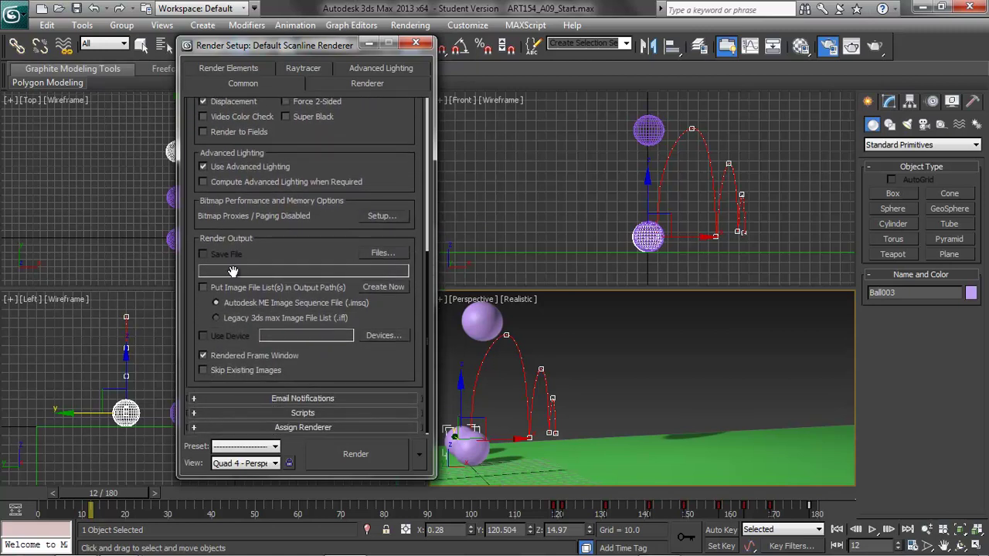
{"action": "left_click", "coordinate": [381, 253]}
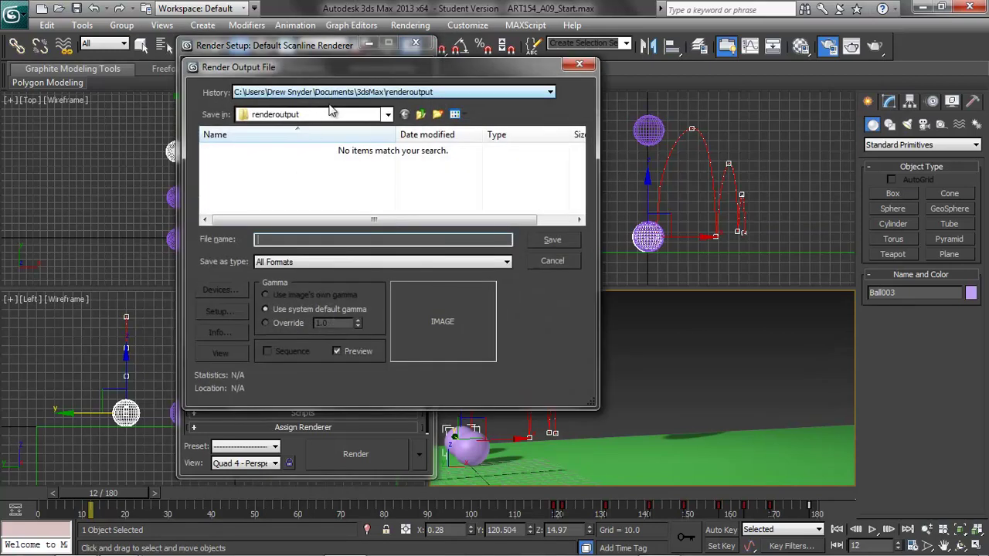
{"action": "left_click", "coordinate": [334, 93]}
{"action": "left_click", "coordinate": [309, 111]}
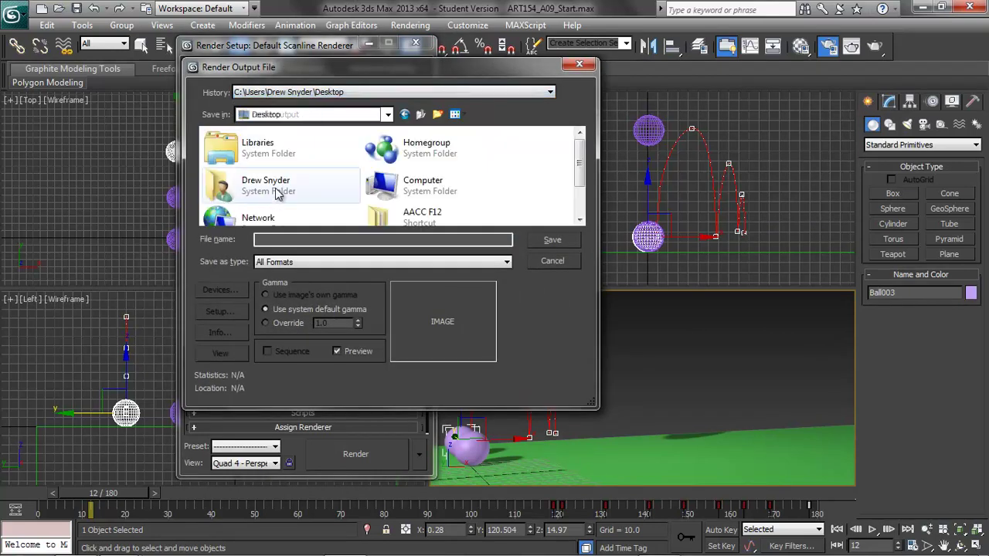
{"action": "type", "text": "ren"}
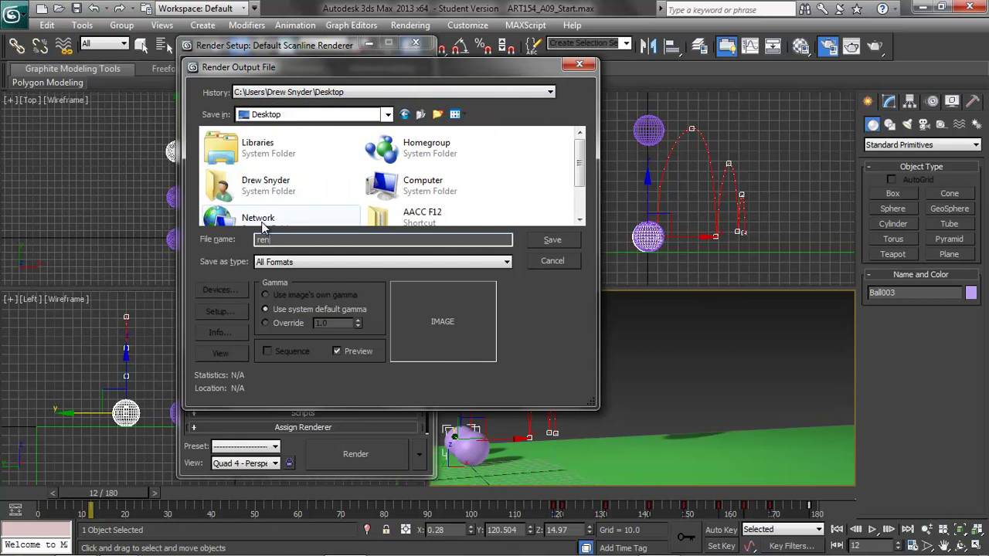
{"action": "type", "text": "dering1"}
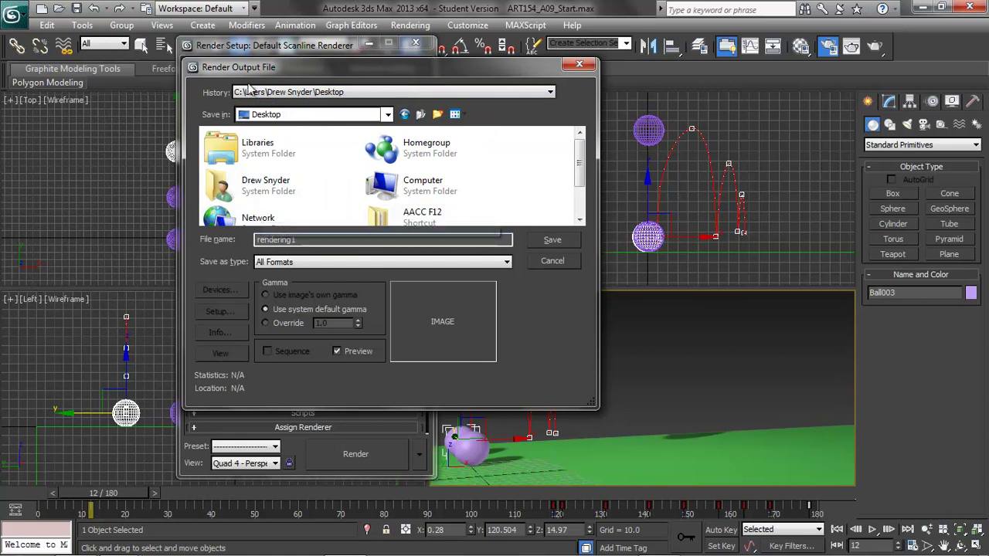
{"action": "left_click", "coordinate": [464, 261]}
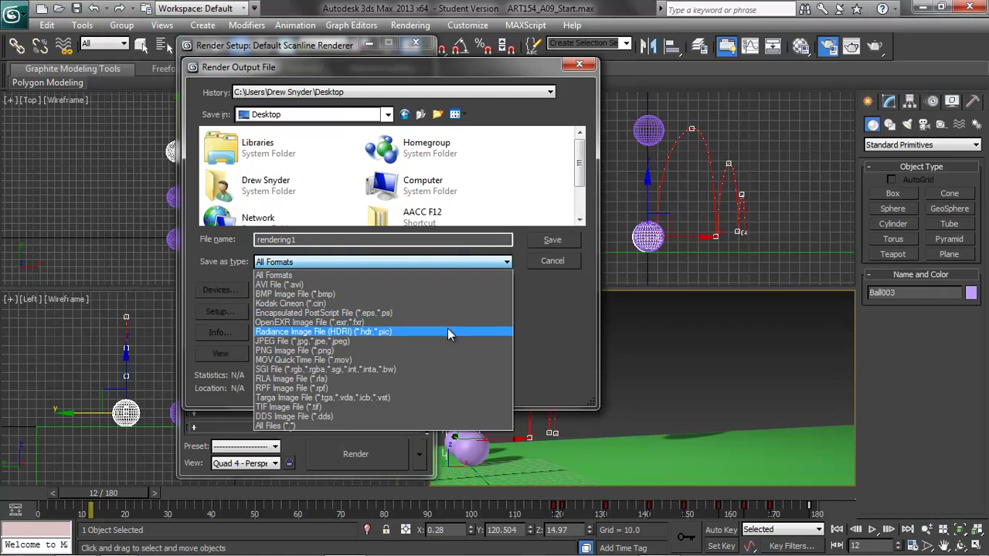
{"action": "left_click", "coordinate": [419, 361]}
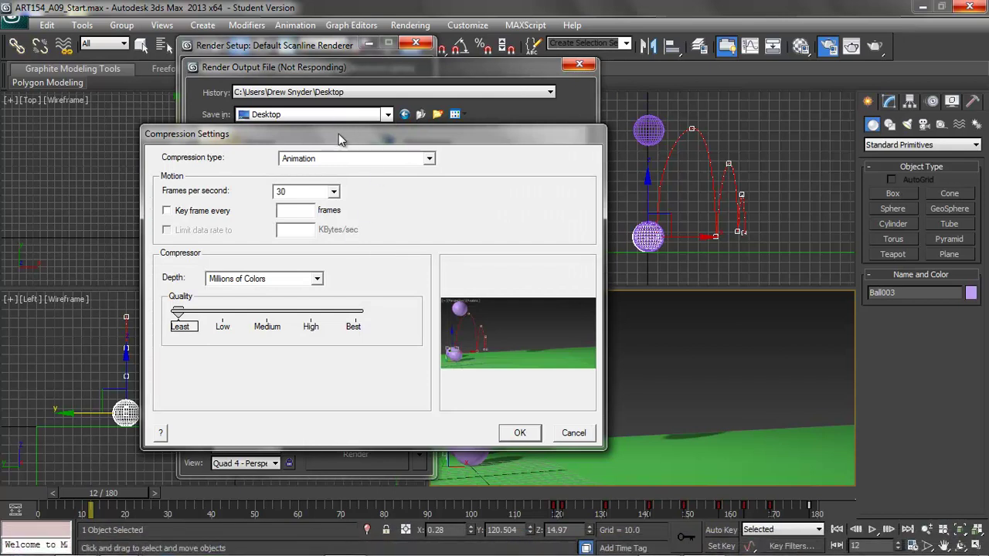
- Set the movie compression to H.264 at Best quality and 15 frames per second, and accept the settings
{"action": "left_click_drag", "start_coordinate": [339, 133], "coordinate": [527, 152]}
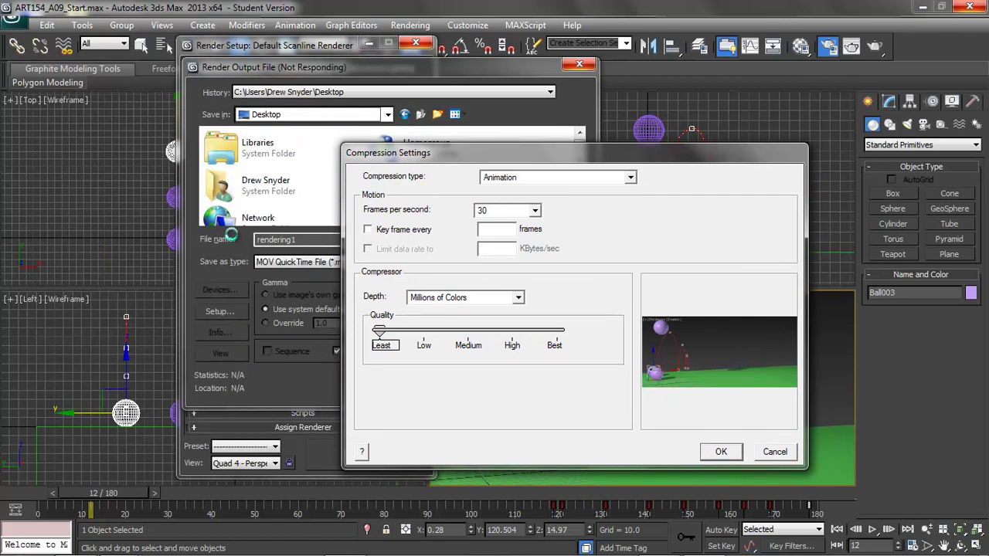
{"action": "left_click", "coordinate": [631, 179]}
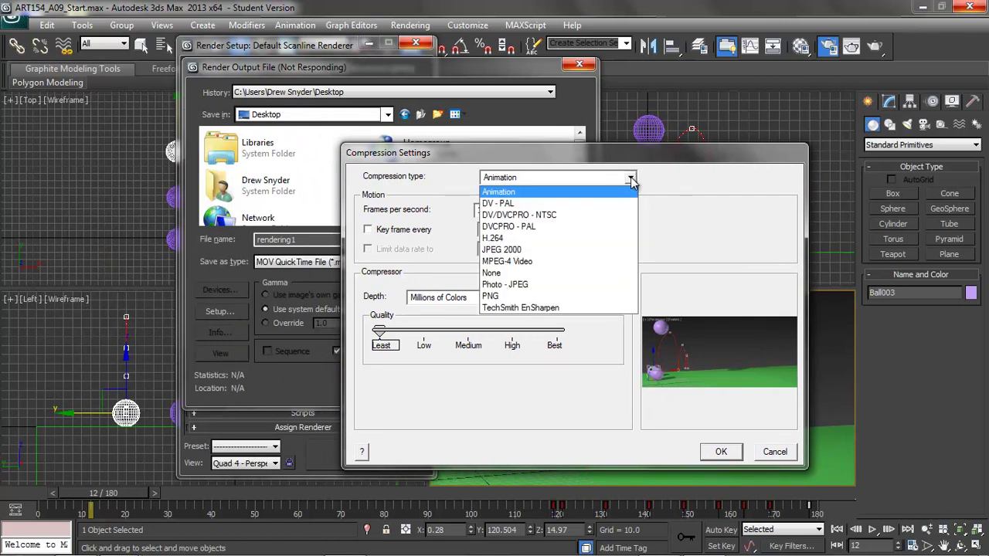
{"action": "left_click", "coordinate": [574, 239]}
{"action": "left_click_drag", "start_coordinate": [390, 318], "coordinate": [556, 320]}
{"action": "left_click", "coordinate": [535, 212]}
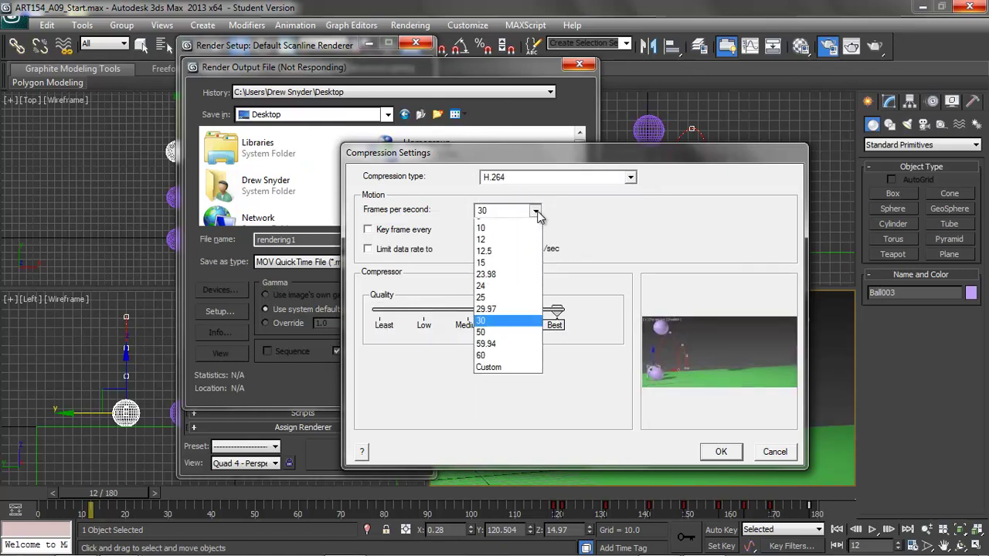
{"action": "left_click", "coordinate": [499, 263]}
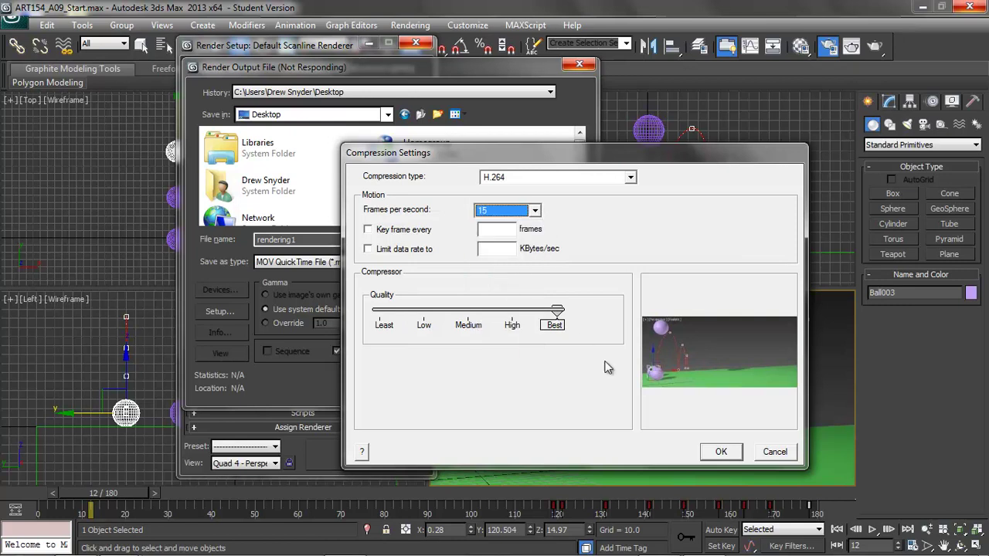
{"action": "left_click", "coordinate": [718, 452]}
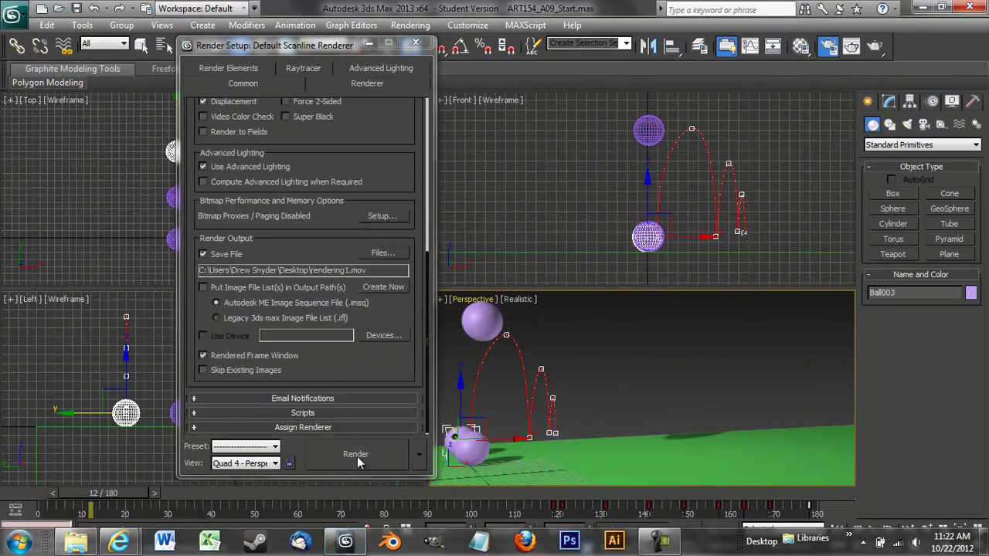
- Lock the render view to Quad 4 - Perspective and render the animation
{"action": "left_click", "coordinate": [272, 466]}
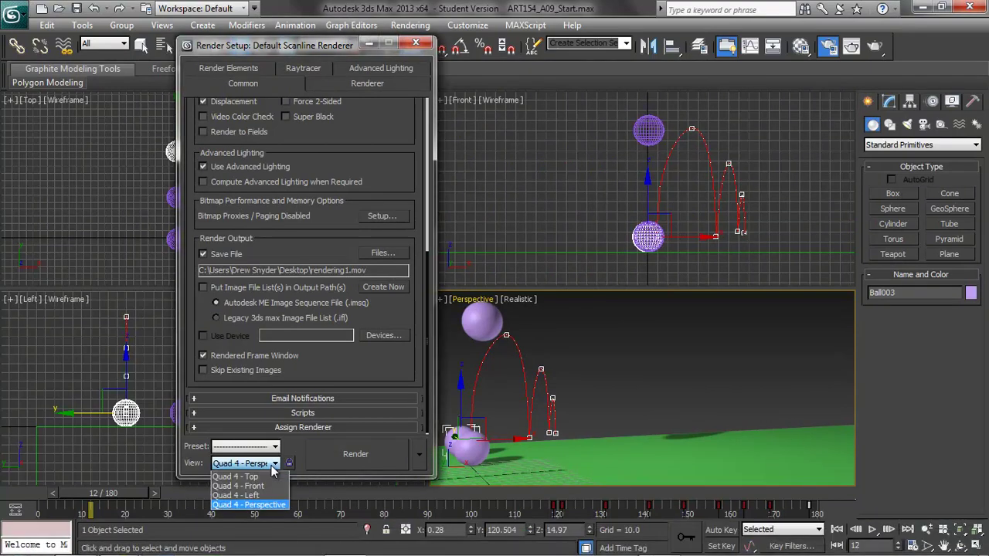
{"action": "left_click", "coordinate": [277, 508]}
{"action": "left_click", "coordinate": [289, 463]}
{"action": "left_click", "coordinate": [289, 465]}
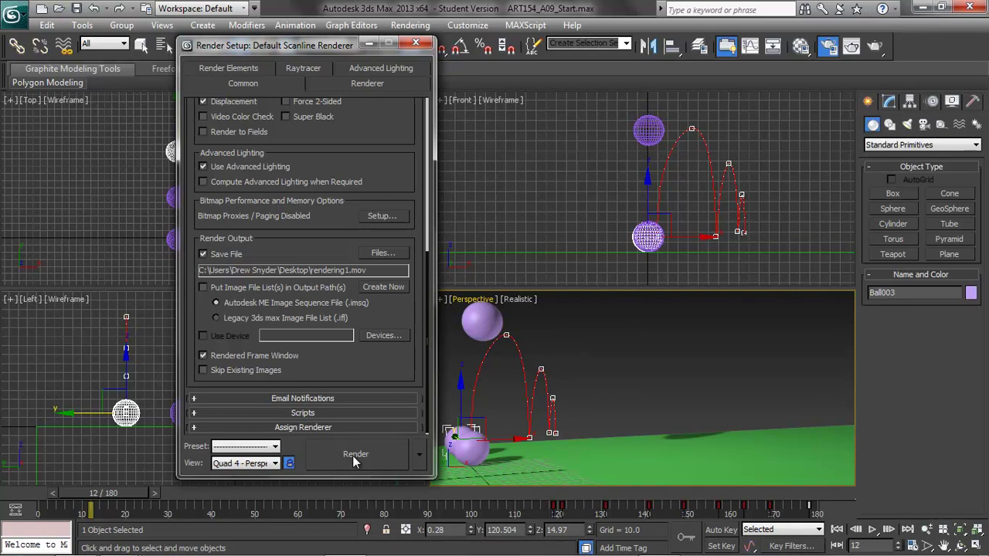
{"action": "left_click", "coordinate": [354, 457]}
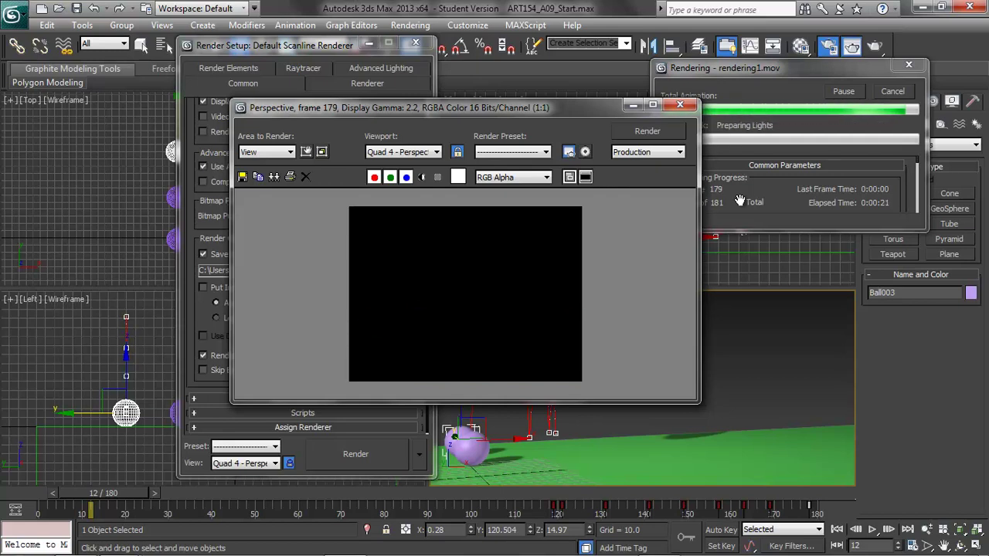
- Switch to the desktop and open the rendered rendering1.mov in QuickTime Player to watch it
{"action": "left_click", "coordinate": [925, 7]}
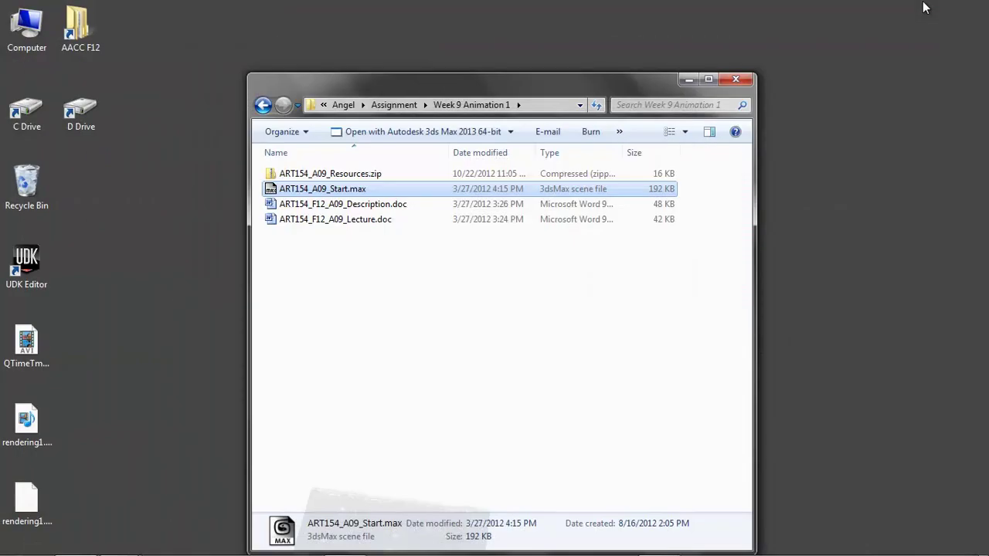
{"action": "right_click", "coordinate": [25, 431]}
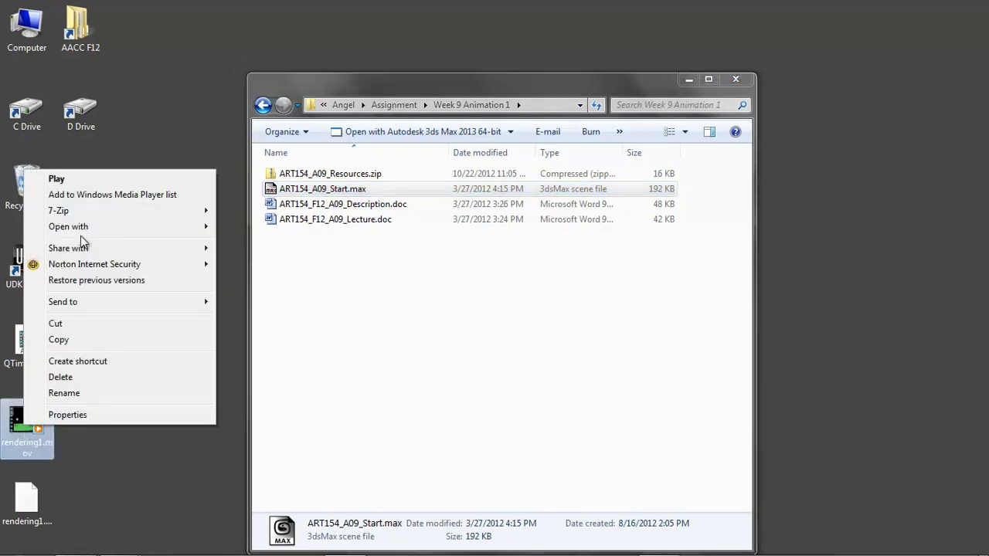
{"action": "mouse_move", "coordinate": [85, 230]}
{"action": "left_click", "coordinate": [264, 249]}
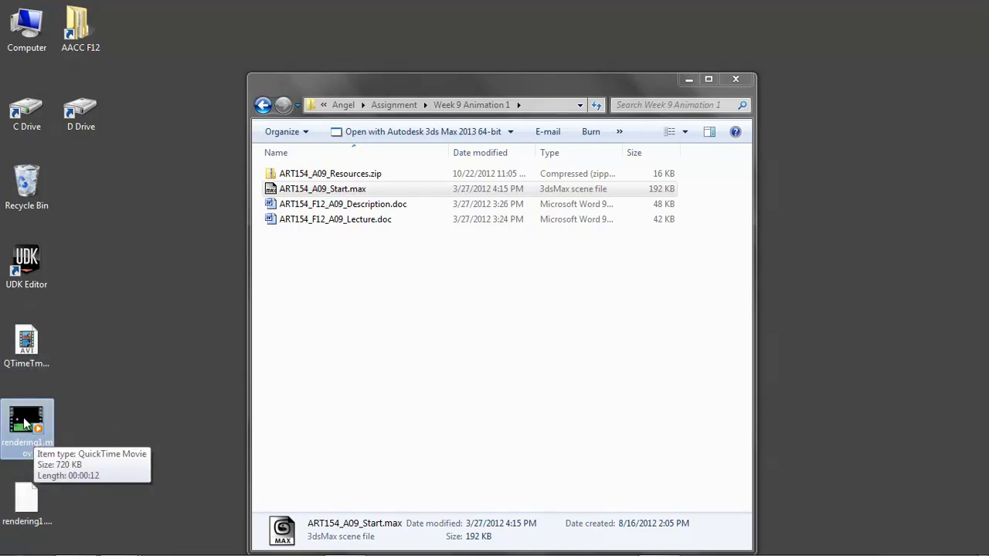
{"action": "mouse_move", "coordinate": [239, 550]}
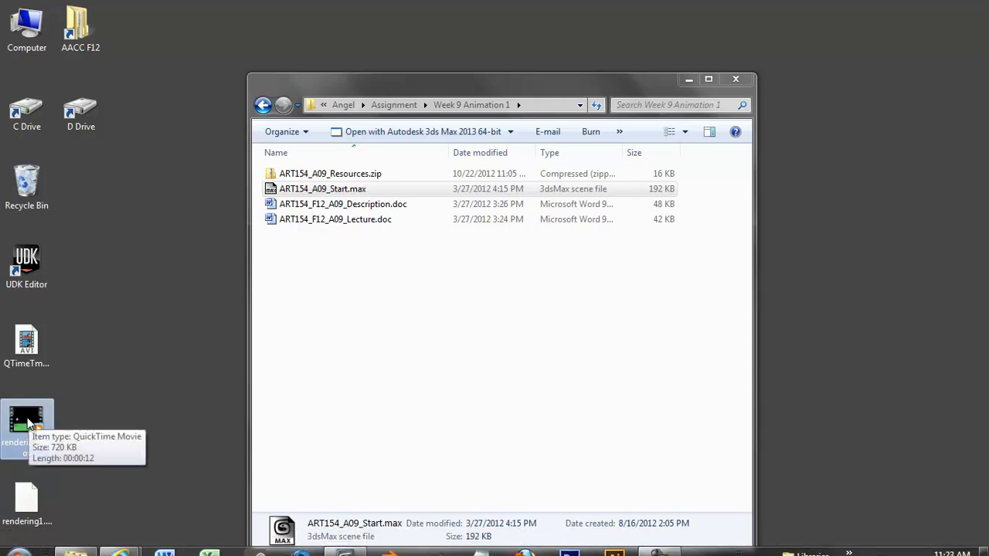
{"action": "right_click", "coordinate": [28, 420]}
{"action": "mouse_move", "coordinate": [69, 221]}
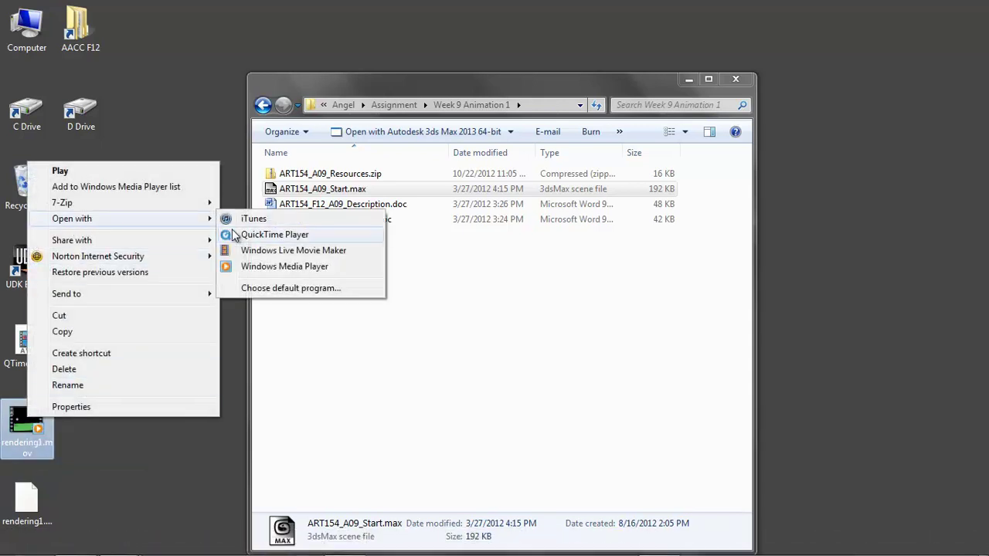
{"action": "left_click", "coordinate": [242, 235]}
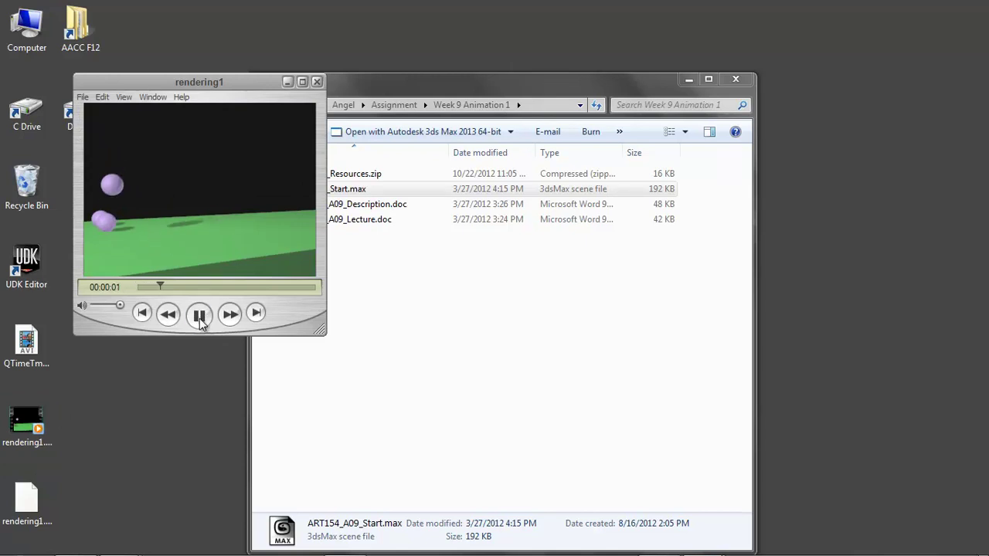
- Pause the movie, examine its format, frame rate and size in the Movie Inspector, and close the player
{"action": "left_click", "coordinate": [200, 318]}
{"action": "left_click", "coordinate": [149, 97]}
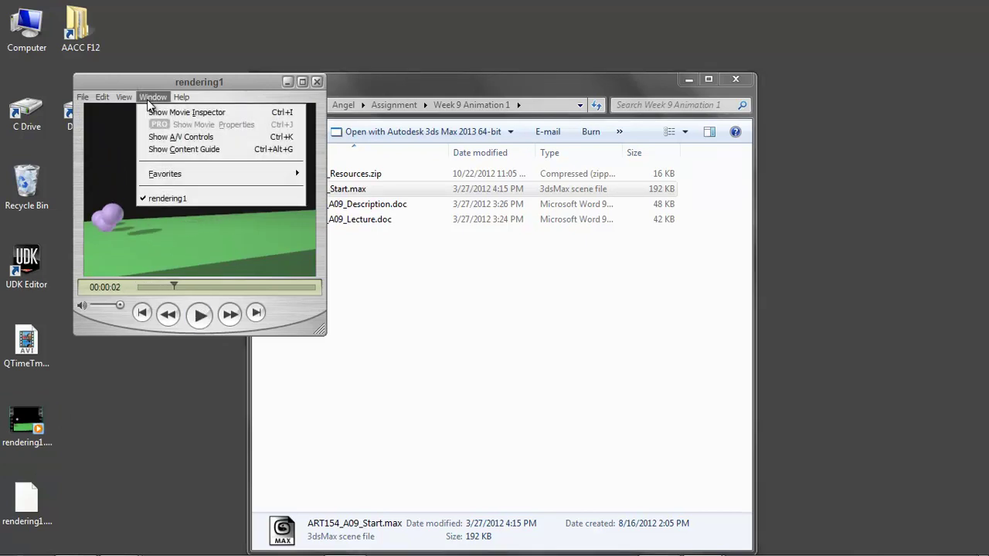
{"action": "left_click", "coordinate": [150, 110]}
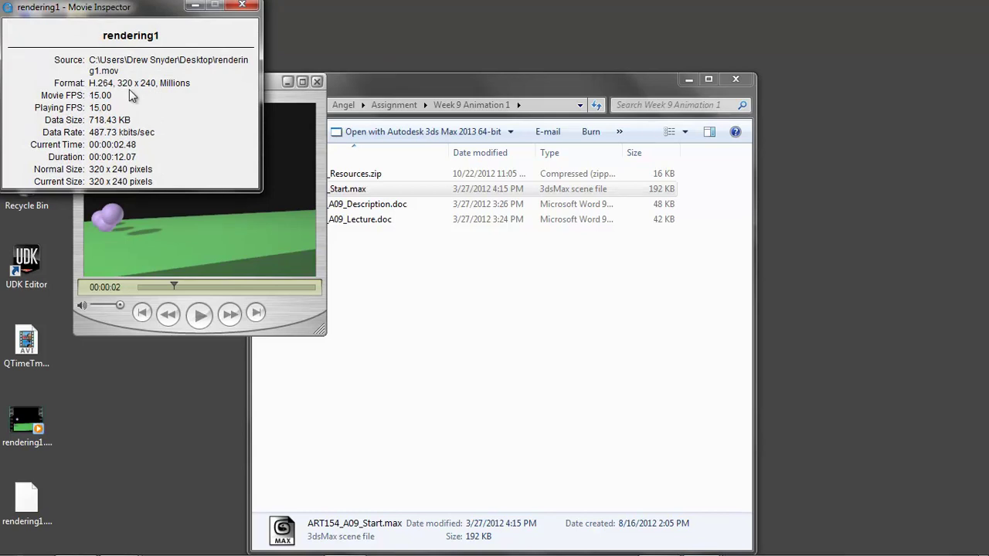
{"action": "left_click", "coordinate": [242, 6]}
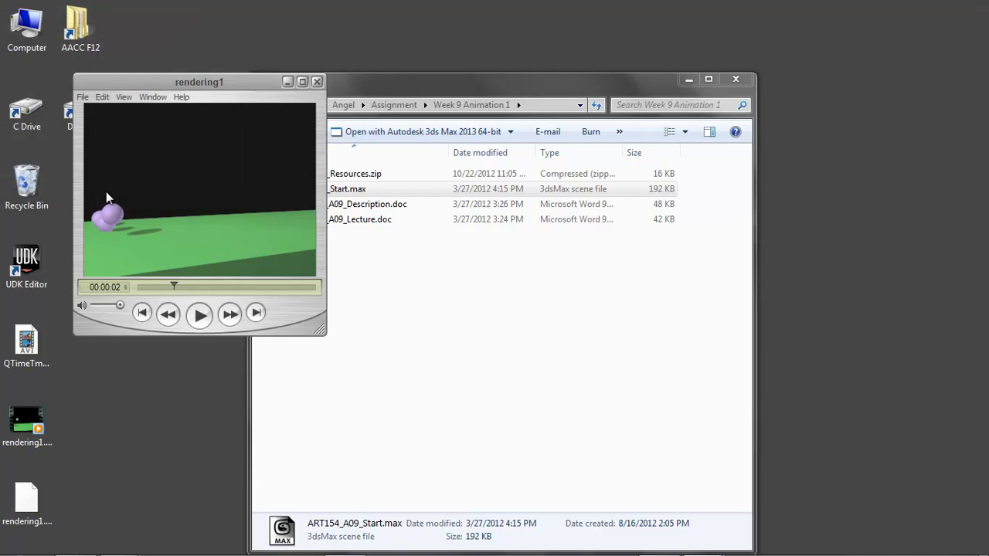
{"action": "left_click", "coordinate": [317, 82]}
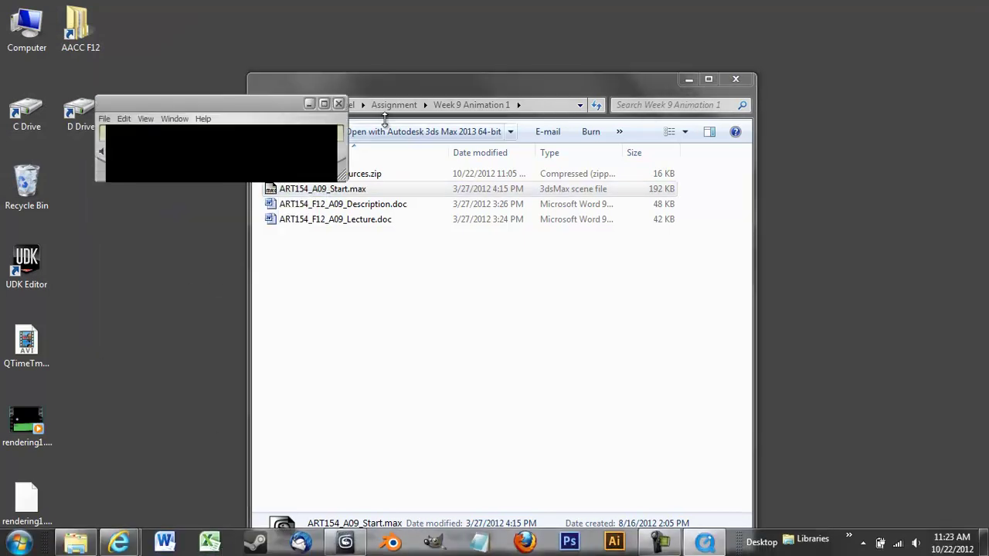
- Return to 3ds Max, close the rendered frame window, and specify rendering1 as an AVI file for the render output
{"action": "left_click", "coordinate": [345, 541]}
{"action": "left_click", "coordinate": [680, 104]}
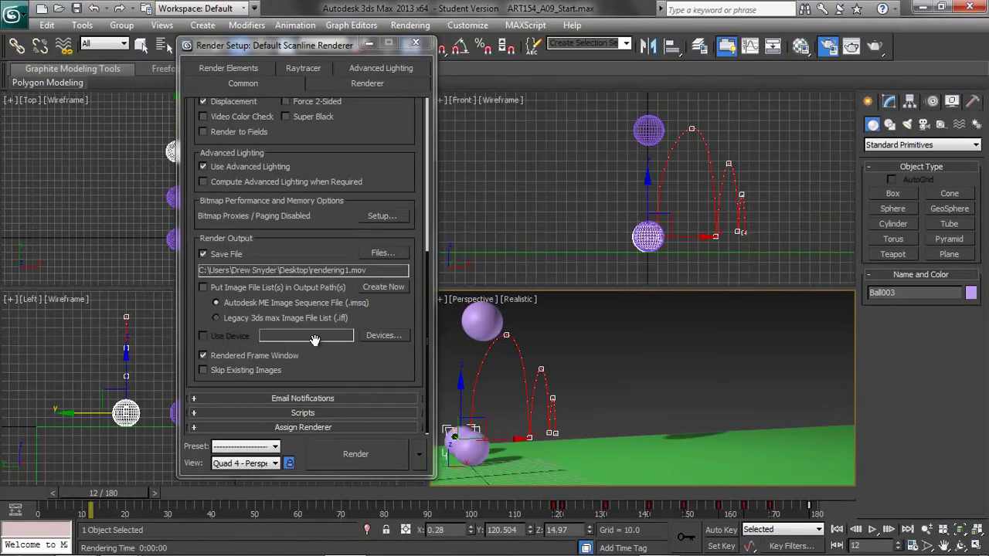
{"action": "left_click", "coordinate": [378, 254]}
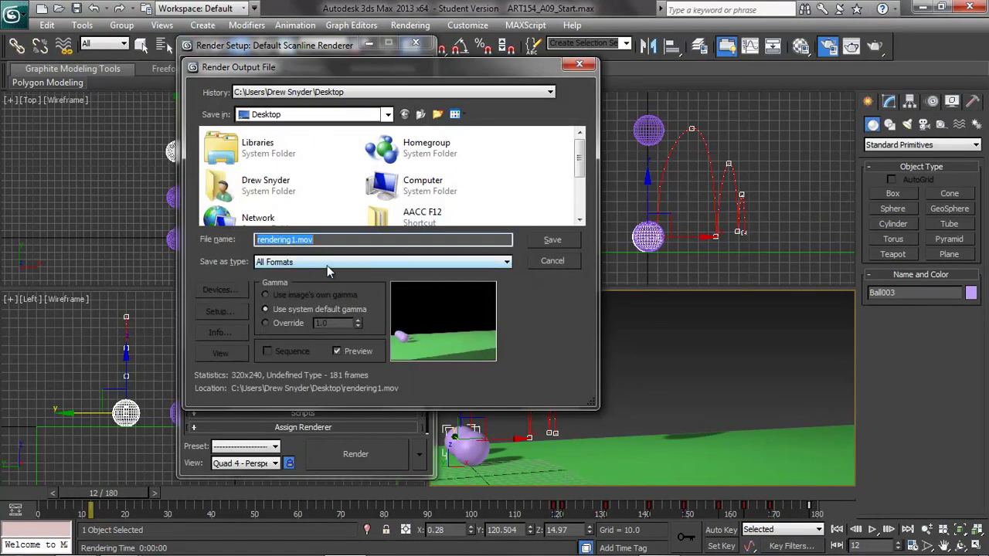
{"action": "left_click", "coordinate": [326, 265]}
{"action": "left_click", "coordinate": [330, 282]}
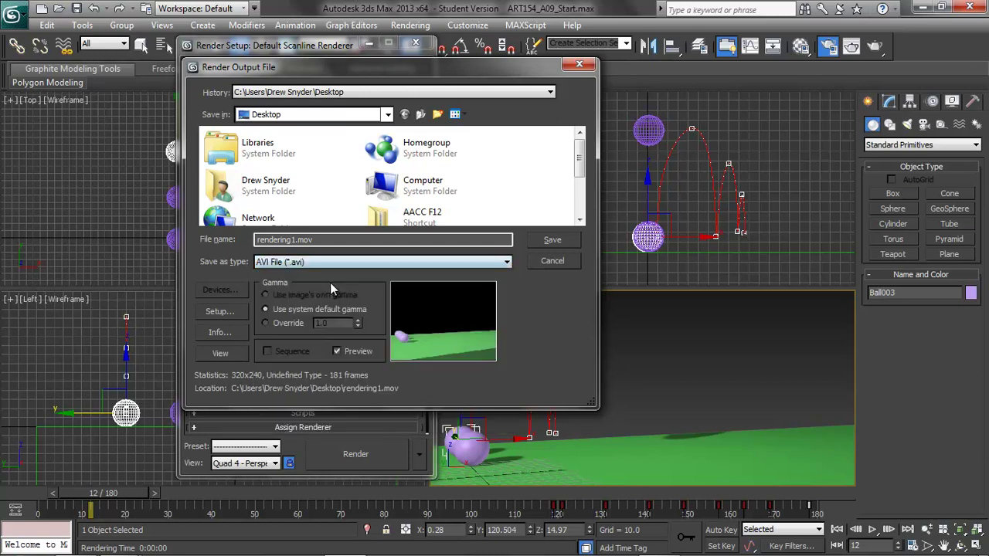
{"action": "left_click", "coordinate": [340, 240]}
{"action": "key", "text": "BackSpace"}
{"action": "key", "text": "BackSpace"}
{"action": "key", "text": "BackSpace"}
{"action": "key", "text": "BackSpace"}
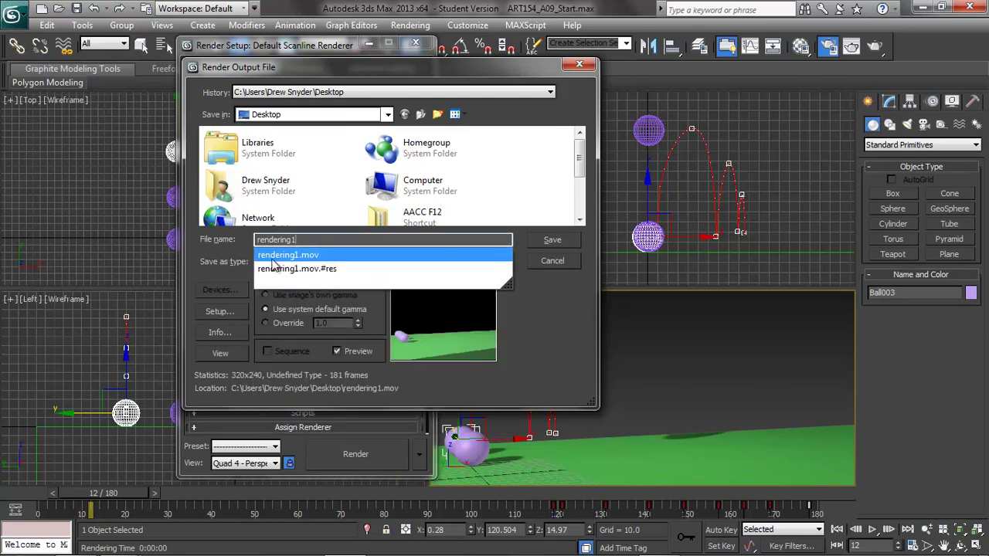
- Set the AVI compression to MJPEG Compressor with quality 100
{"action": "left_click", "coordinate": [219, 309]}
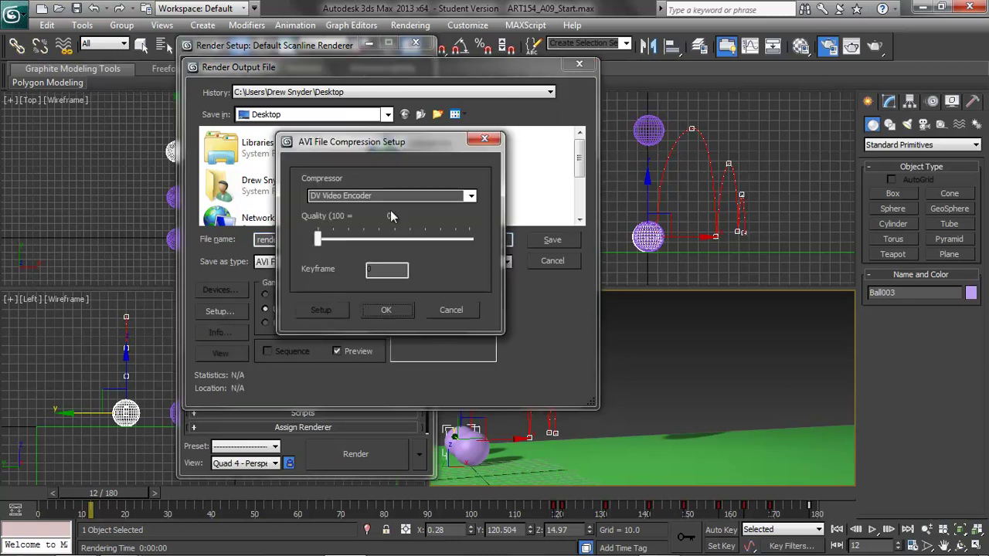
{"action": "left_click", "coordinate": [471, 196]}
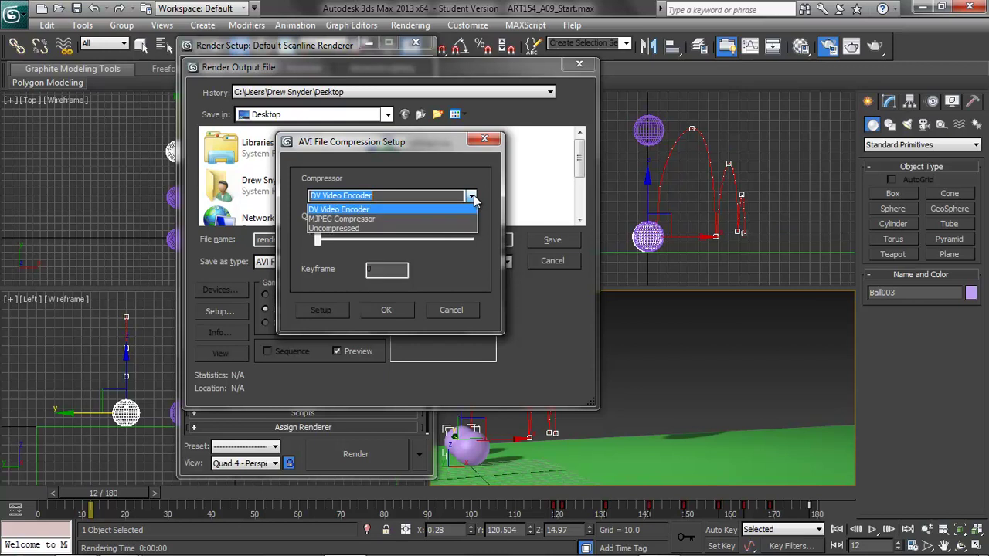
{"action": "left_click", "coordinate": [445, 218]}
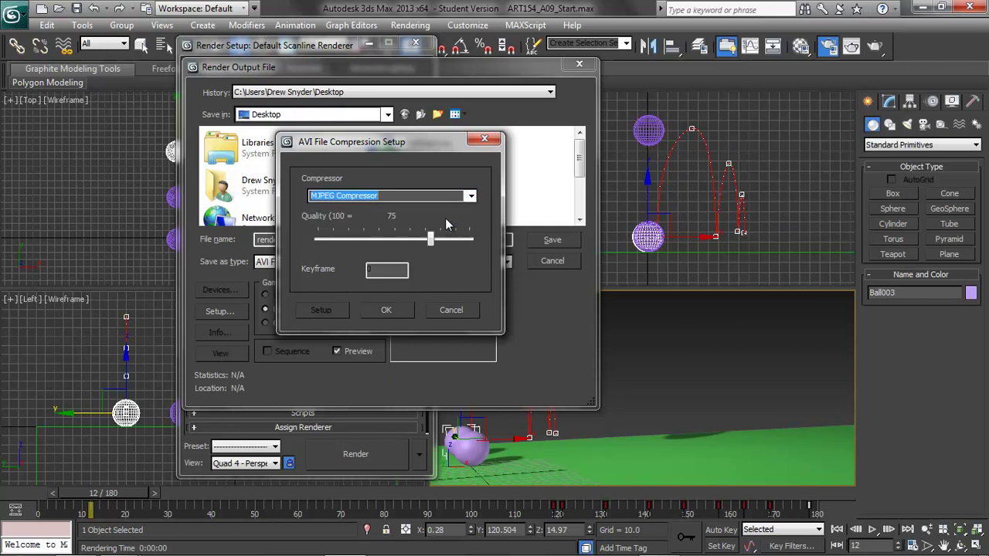
{"action": "left_click_drag", "start_coordinate": [434, 241], "coordinate": [483, 246]}
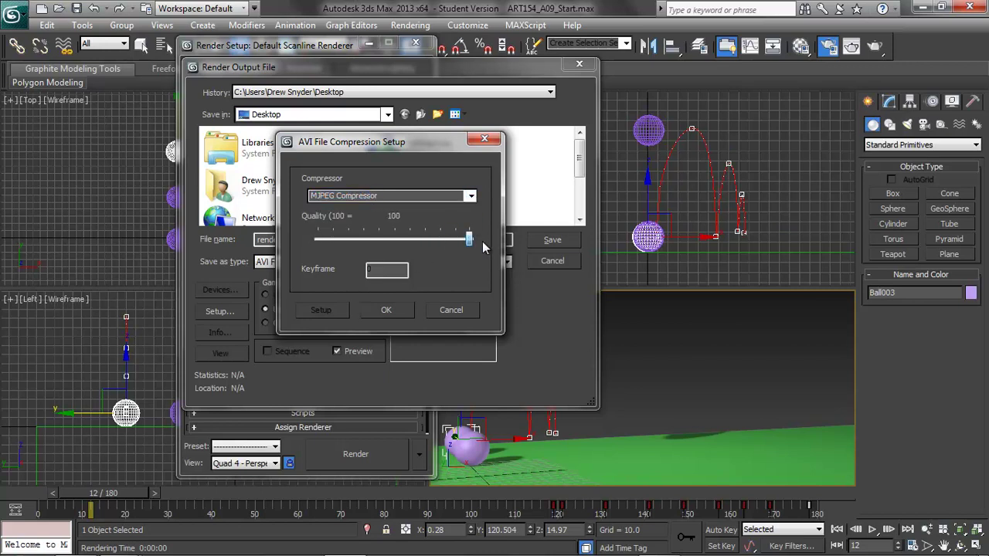
{"action": "left_click", "coordinate": [386, 308]}
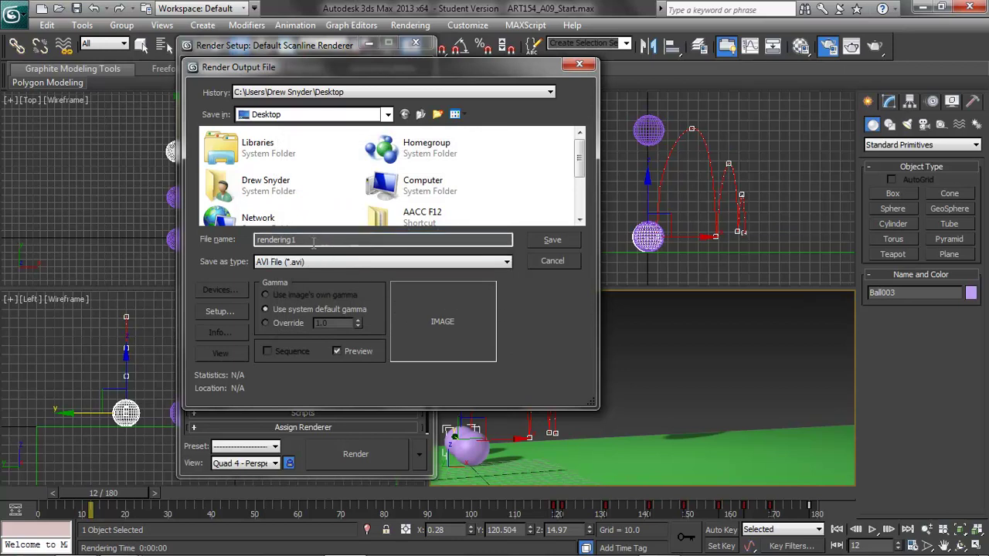